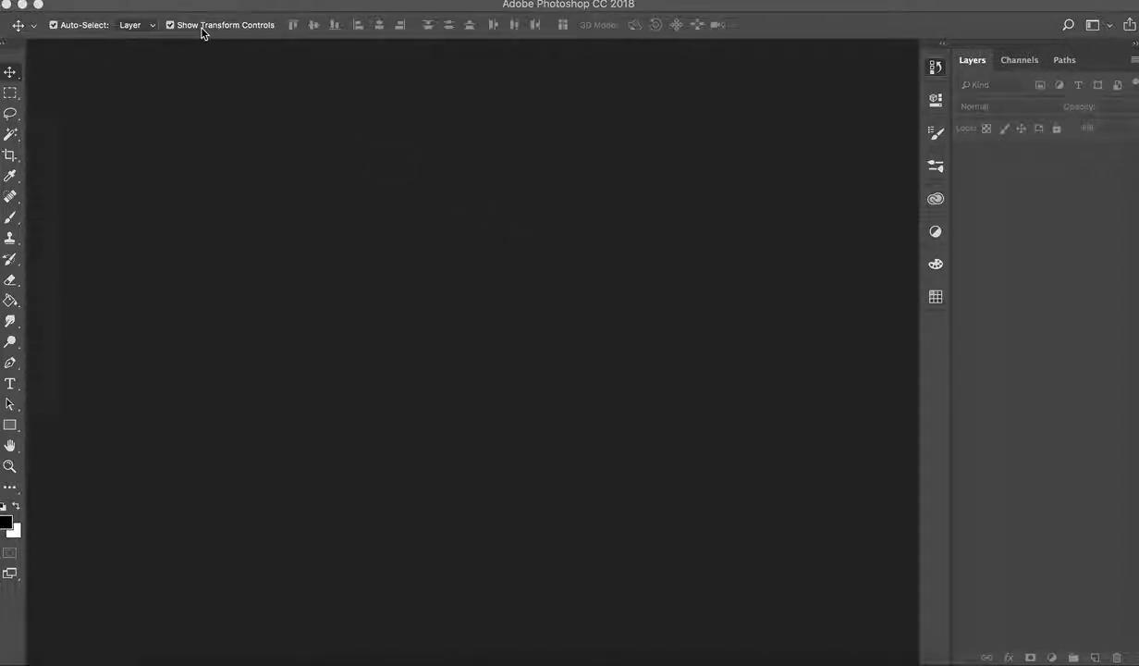
- Open the scanned mouth drawings image img20180922_17303187.jpg from the Unit 03 Character Animation folder
{"action": "left_click", "coordinate": [130, 2]}
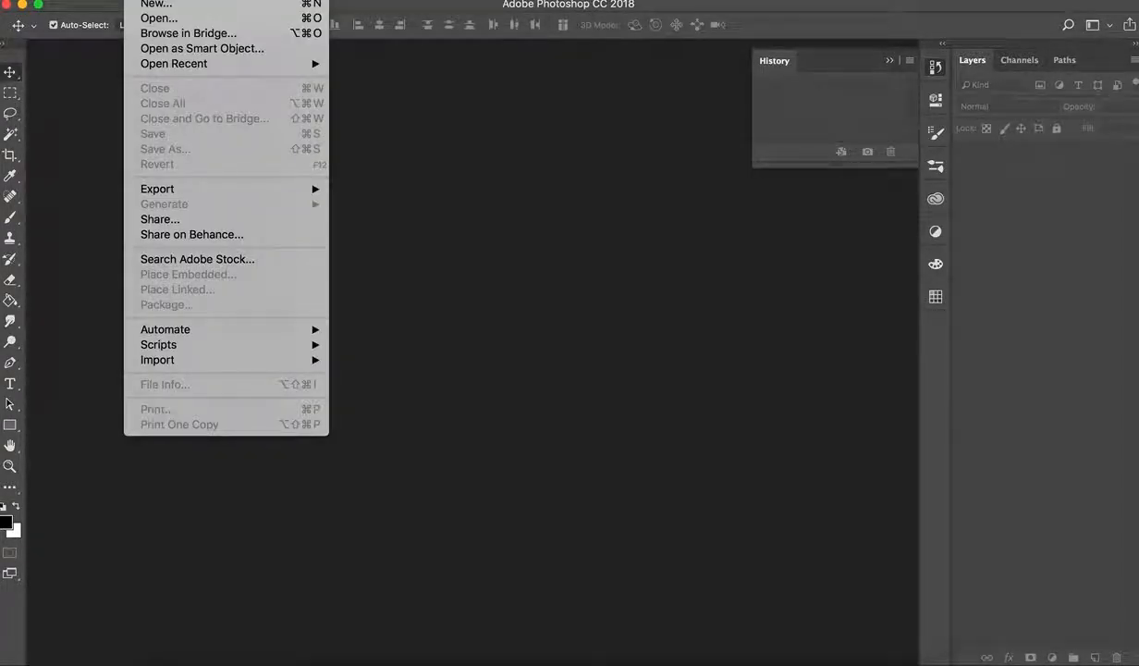
{"action": "left_click", "coordinate": [156, 18]}
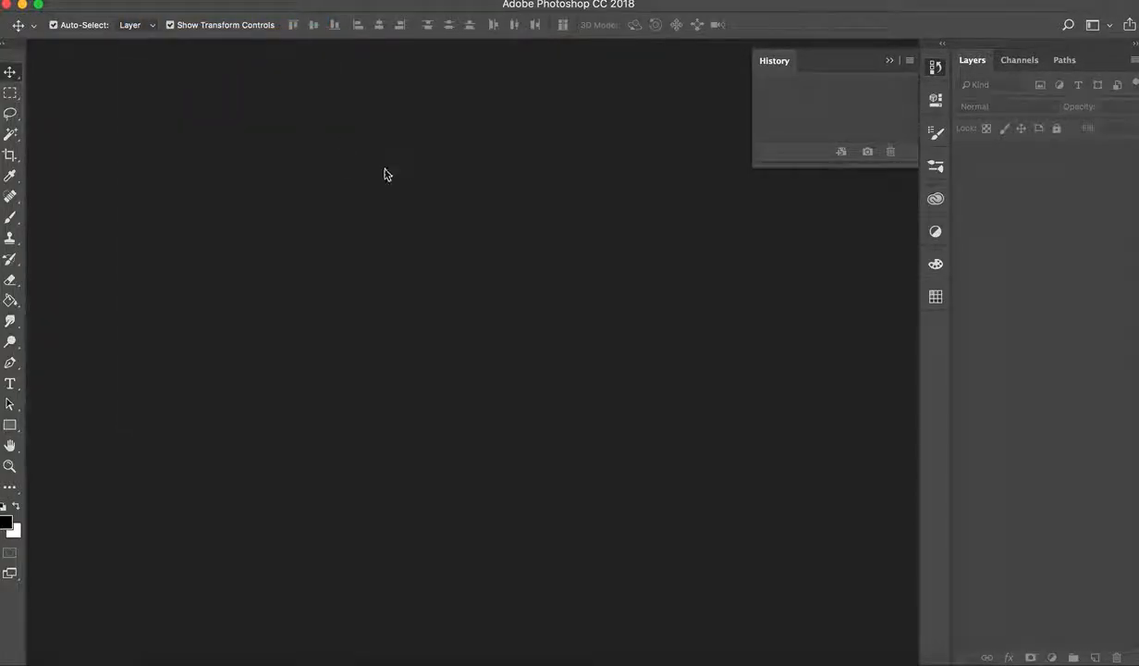
{"action": "scroll", "coordinate": [462, 222], "scroll_direction": "down", "scroll_amount": 1}
{"action": "scroll", "coordinate": [461, 222], "scroll_direction": "down", "scroll_amount": 5}
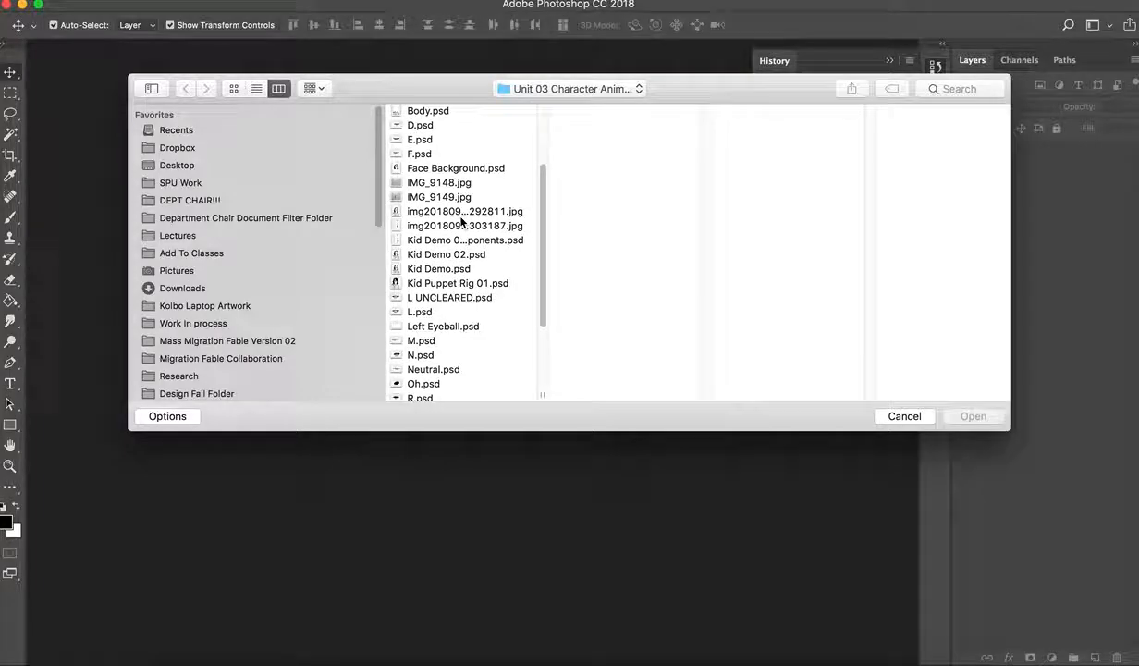
{"action": "left_click", "coordinate": [450, 227]}
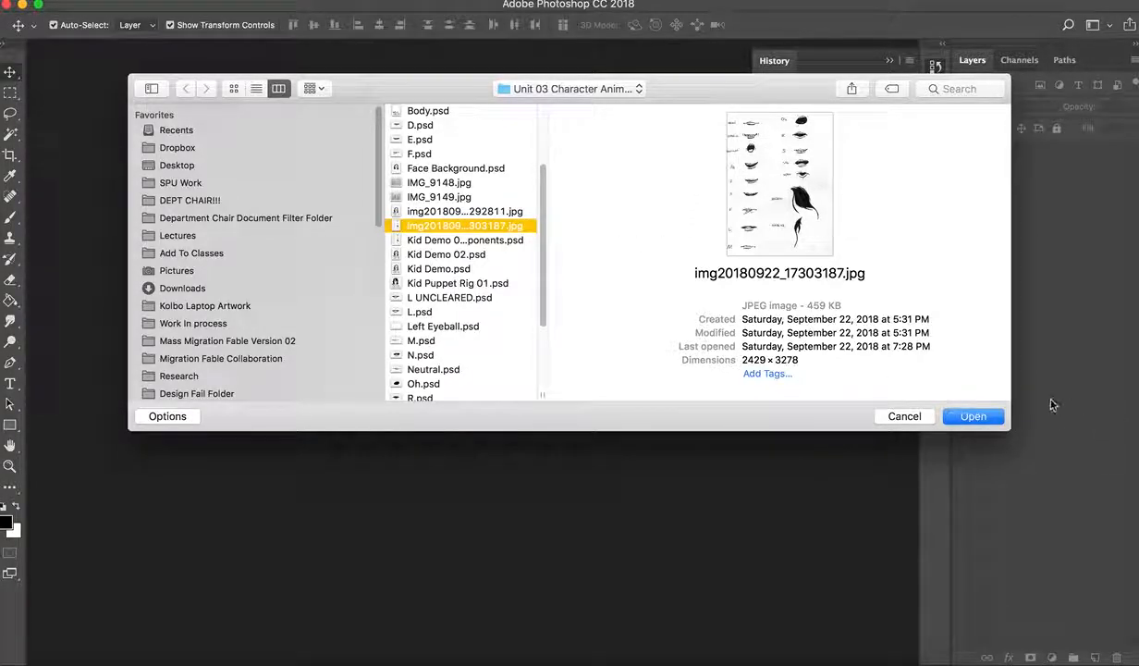
{"action": "left_click", "coordinate": [967, 419]}
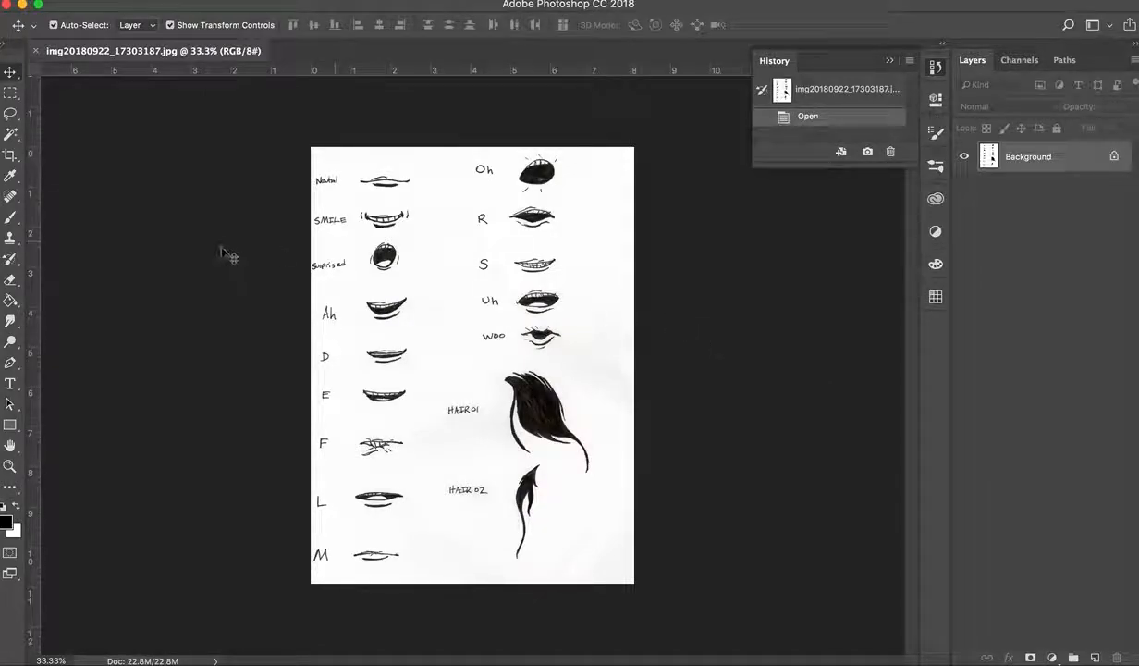
- Add four vertical guides, one on each side of both columns of mouth drawings
{"action": "left_click_drag", "start_coordinate": [33, 261], "coordinate": [352, 250]}
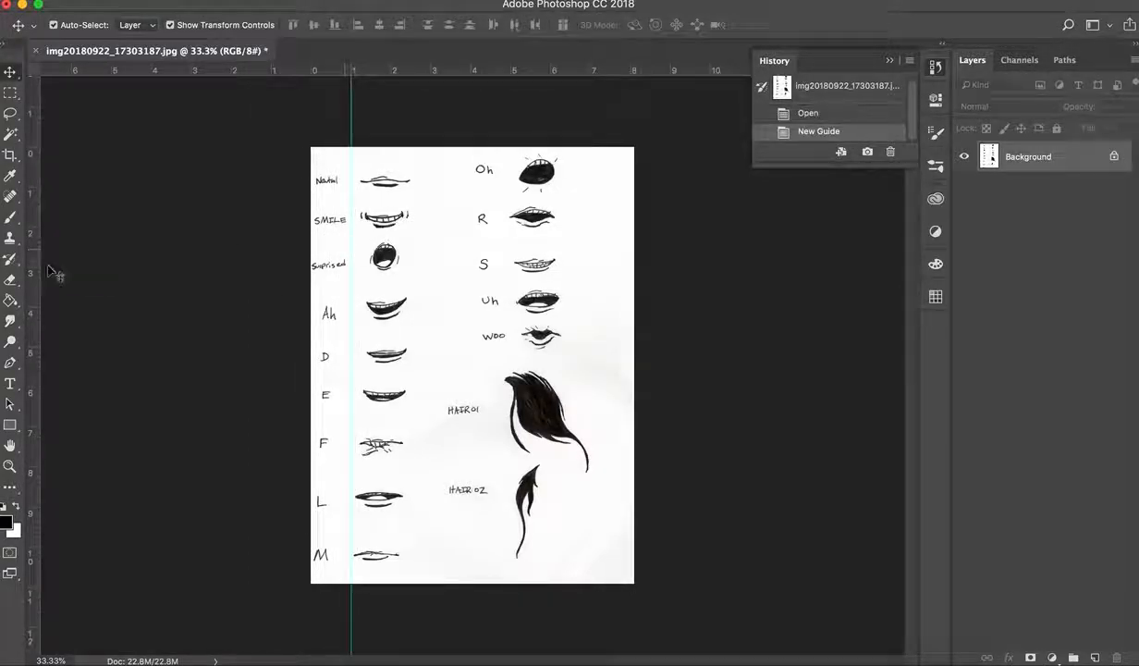
{"action": "left_click_drag", "start_coordinate": [35, 268], "coordinate": [418, 266]}
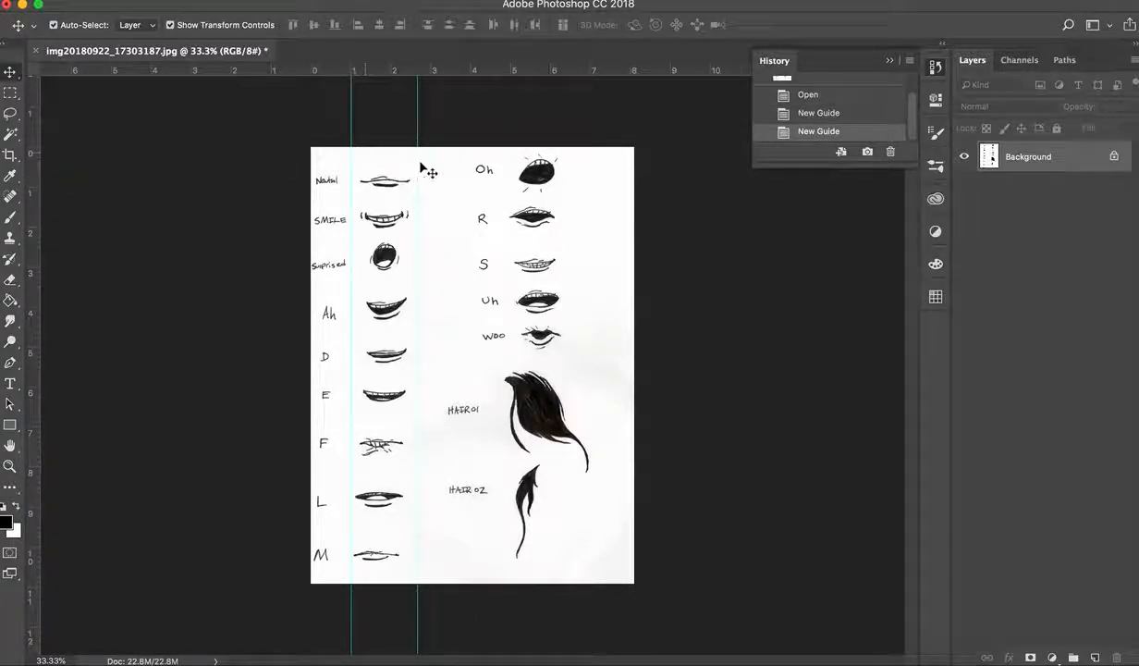
{"action": "left_click_drag", "start_coordinate": [31, 256], "coordinate": [506, 234]}
{"action": "left_click_drag", "start_coordinate": [28, 301], "coordinate": [567, 264]}
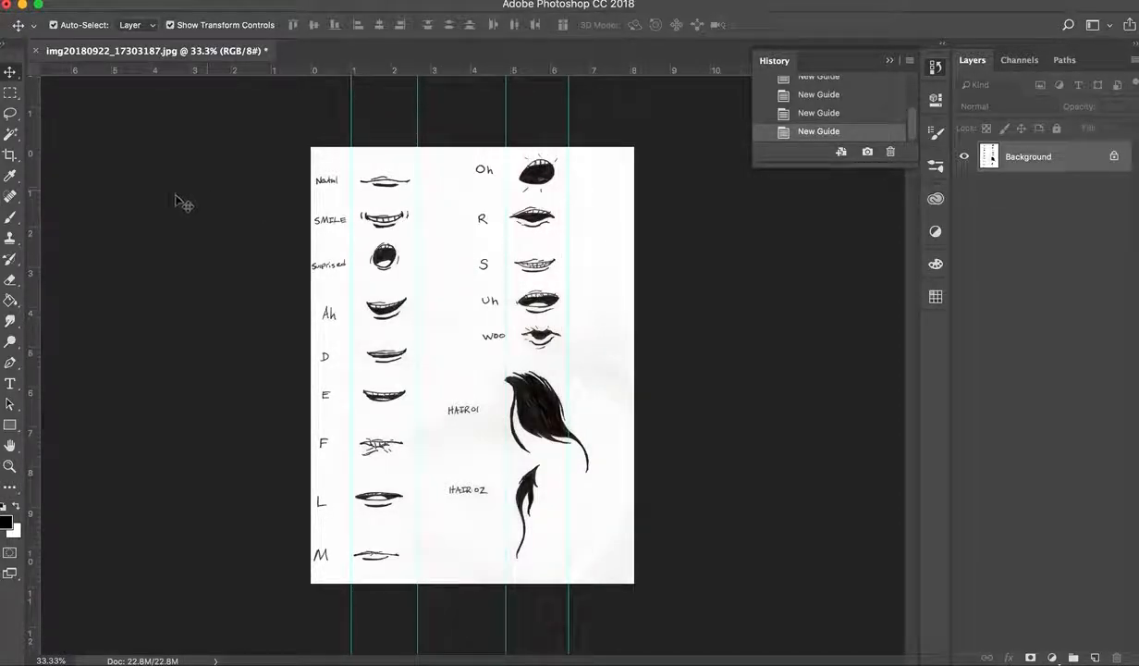
- Copy the Neutral mouth, marquee-selected between the first two guides, into a new 503 x 245 px, 300 ppi document
{"action": "left_click", "coordinate": [9, 95]}
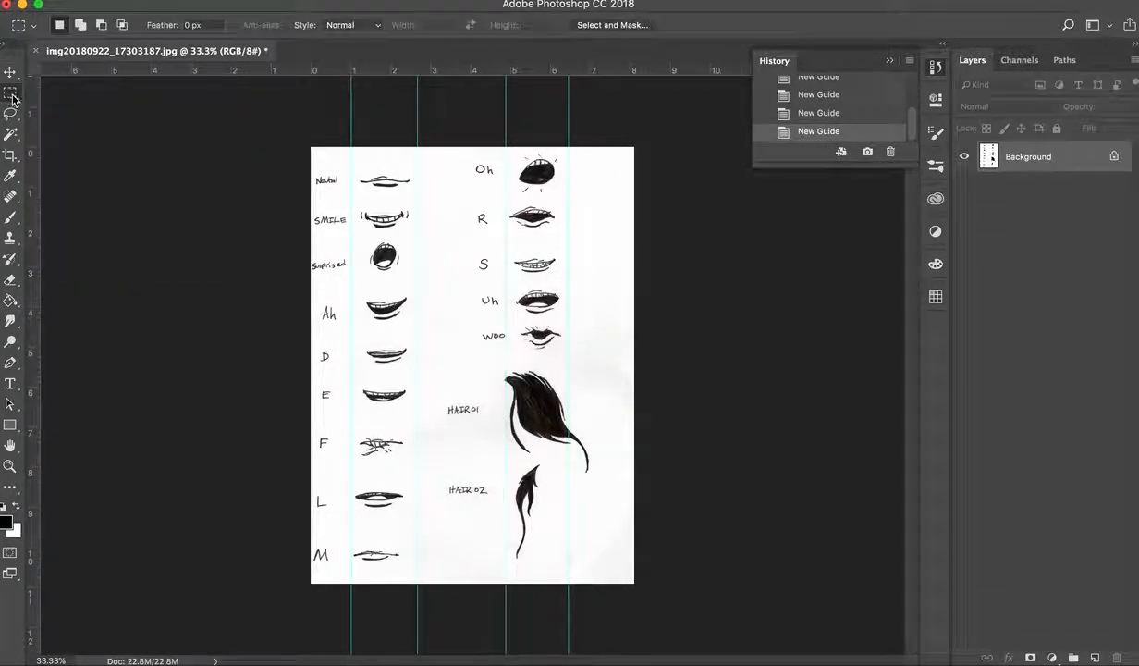
{"action": "left_click_drag", "start_coordinate": [350, 165], "coordinate": [417, 196]}
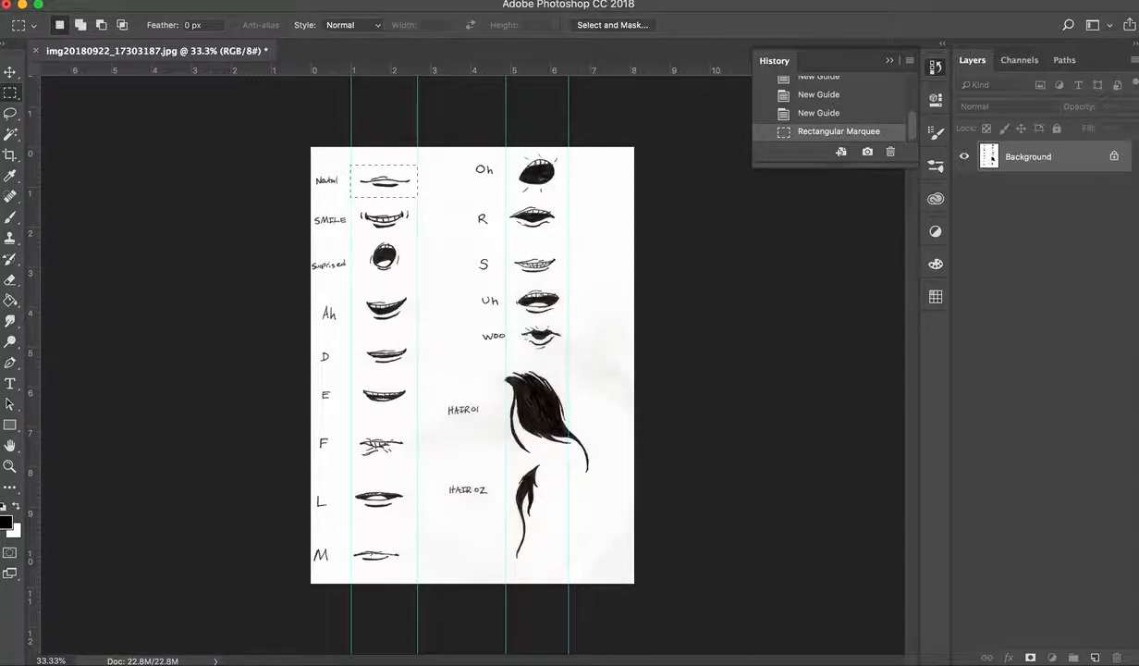
{"action": "left_click", "coordinate": [140, 1]}
{"action": "left_click", "coordinate": [143, 7]}
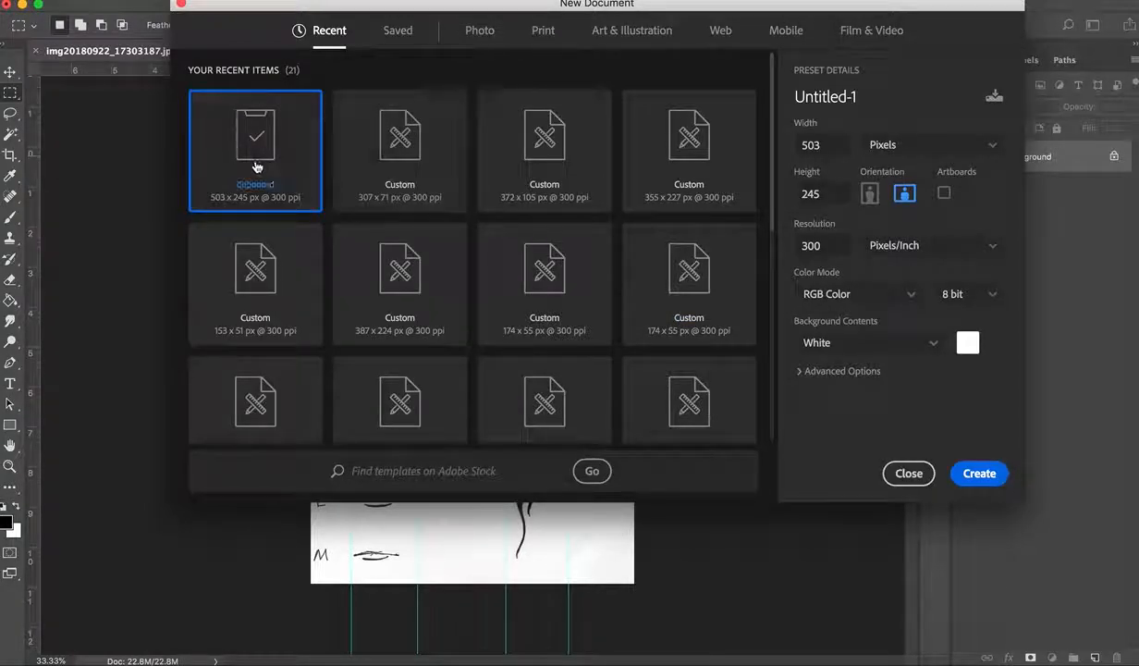
{"action": "left_click", "coordinate": [994, 476]}
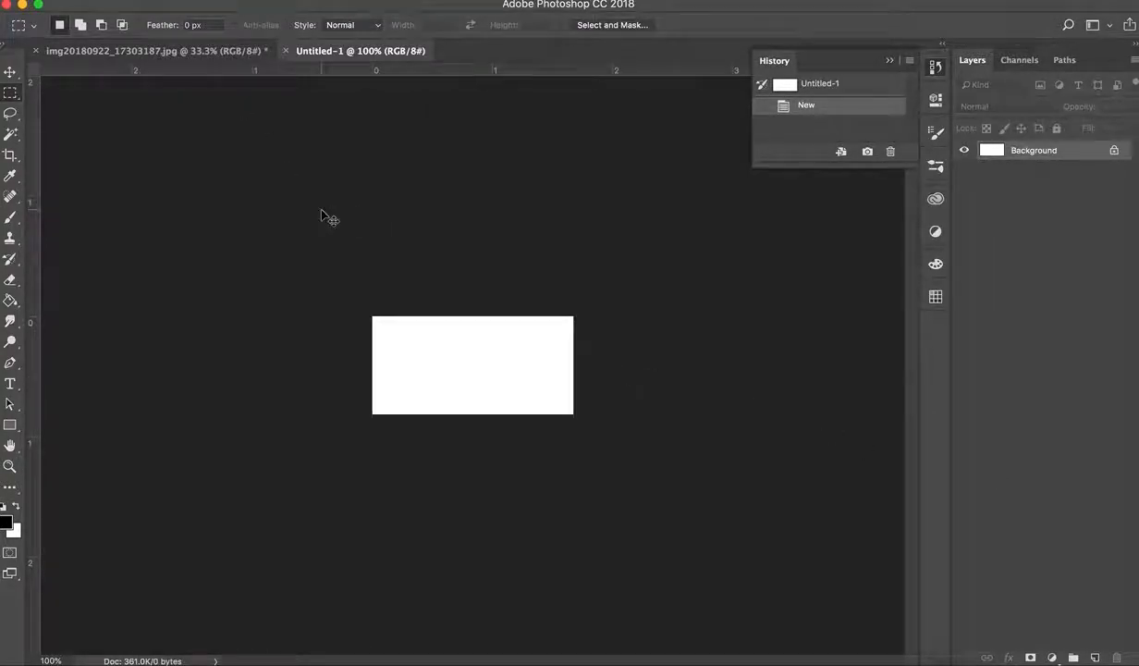
{"action": "key", "text": "super+v"}
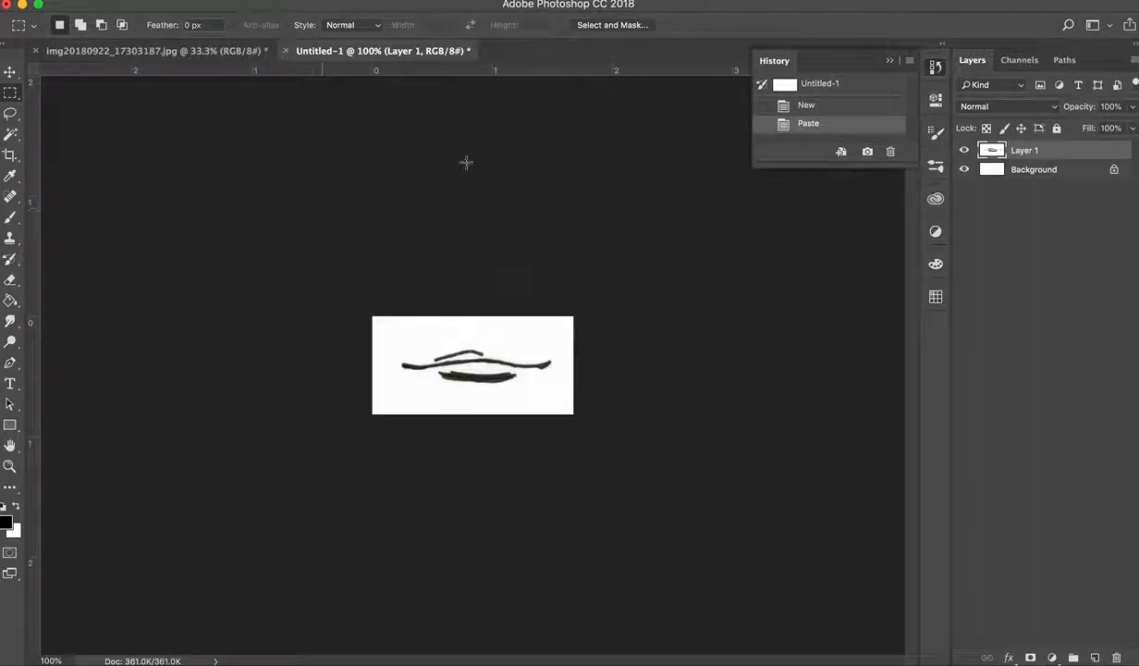
{"action": "left_click", "coordinate": [174, 1]}
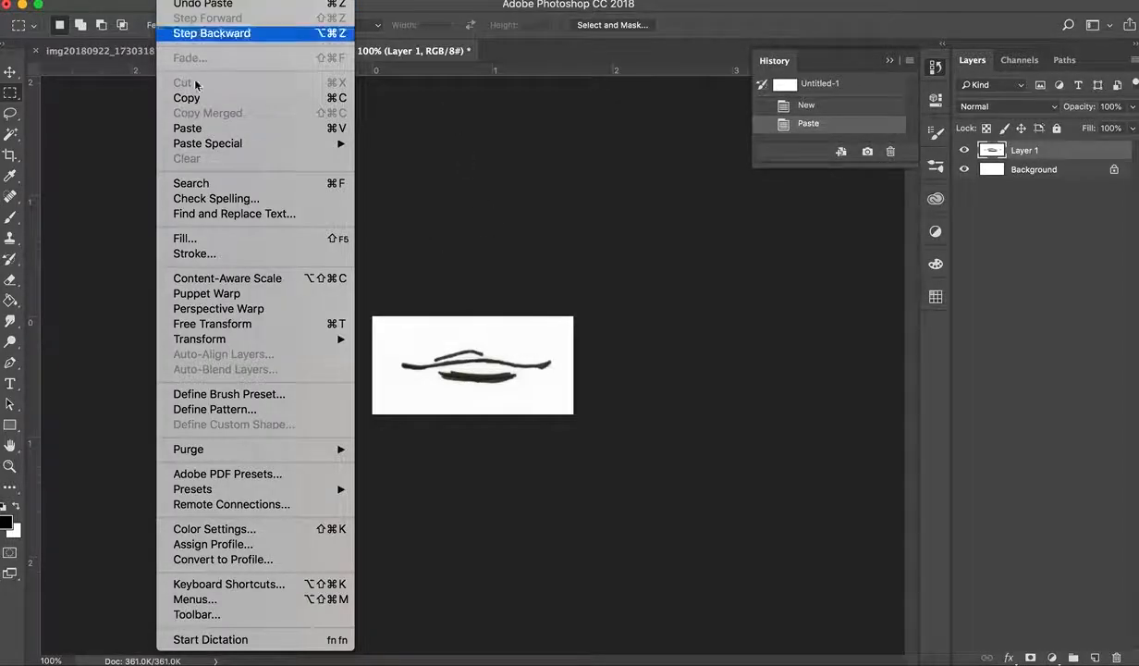
{"action": "left_click", "coordinate": [583, 324]}
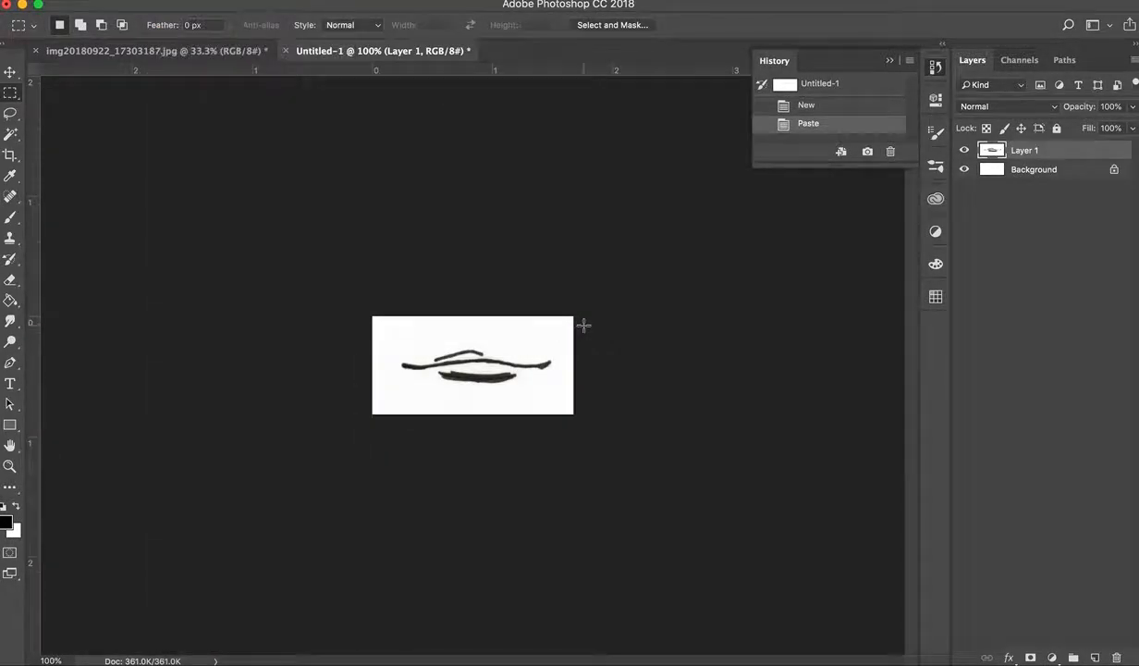
- Add a Threshold adjustment layer above the pasted mouth drawing and fine-tune its threshold level
{"action": "left_click", "coordinate": [10, 72]}
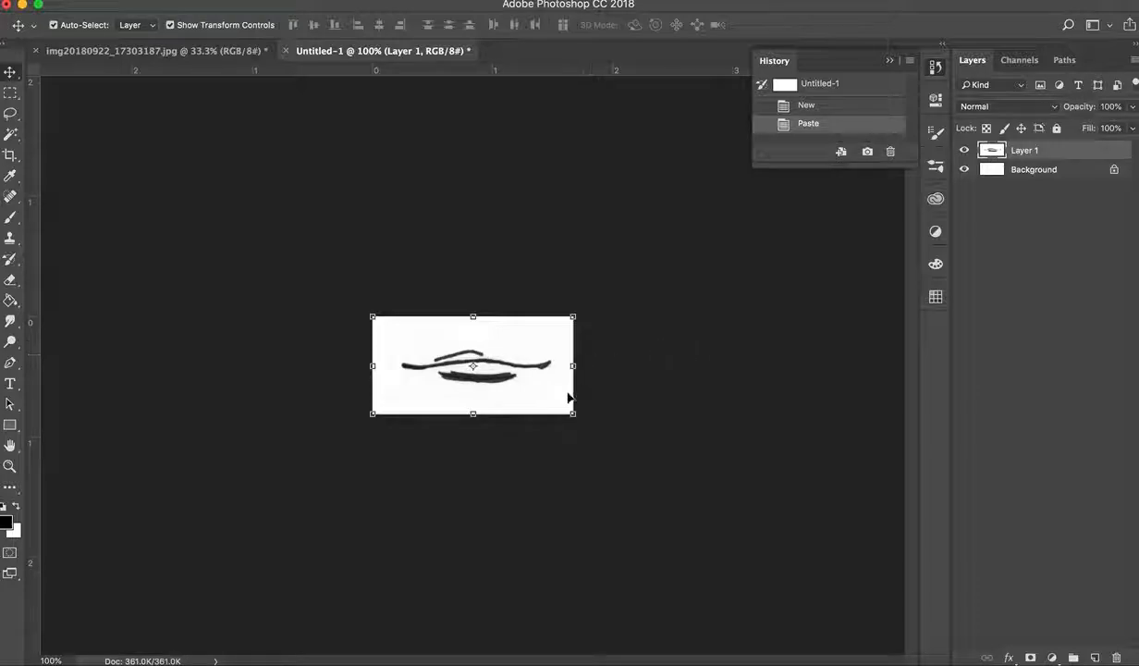
{"action": "left_click", "coordinate": [659, 401]}
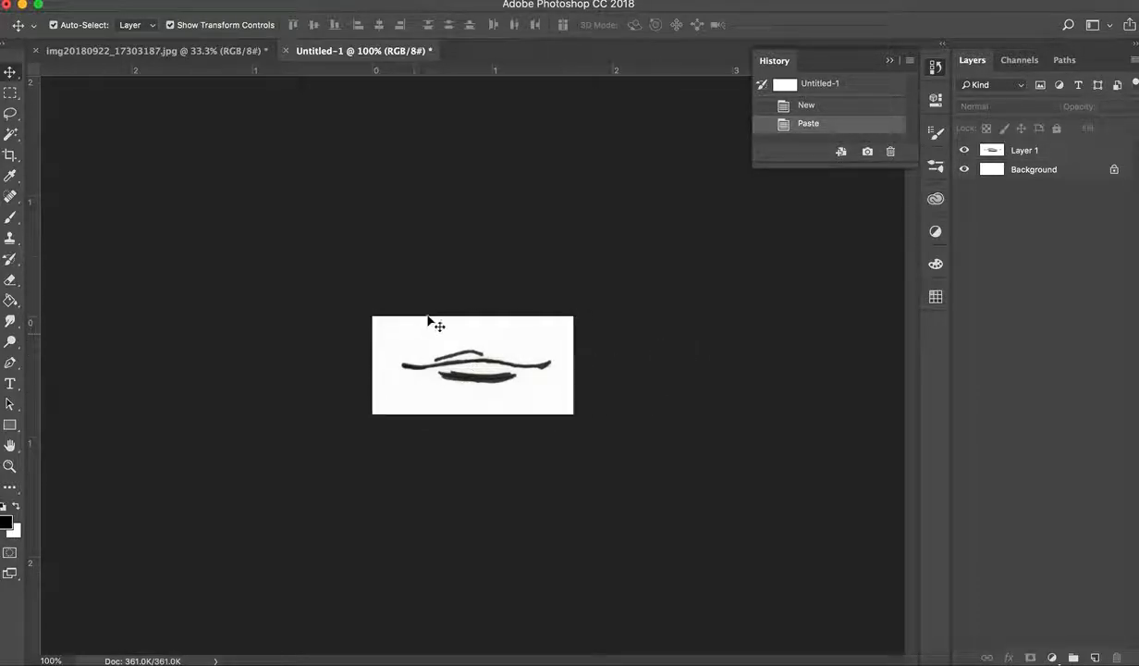
{"action": "left_click", "coordinate": [539, 407]}
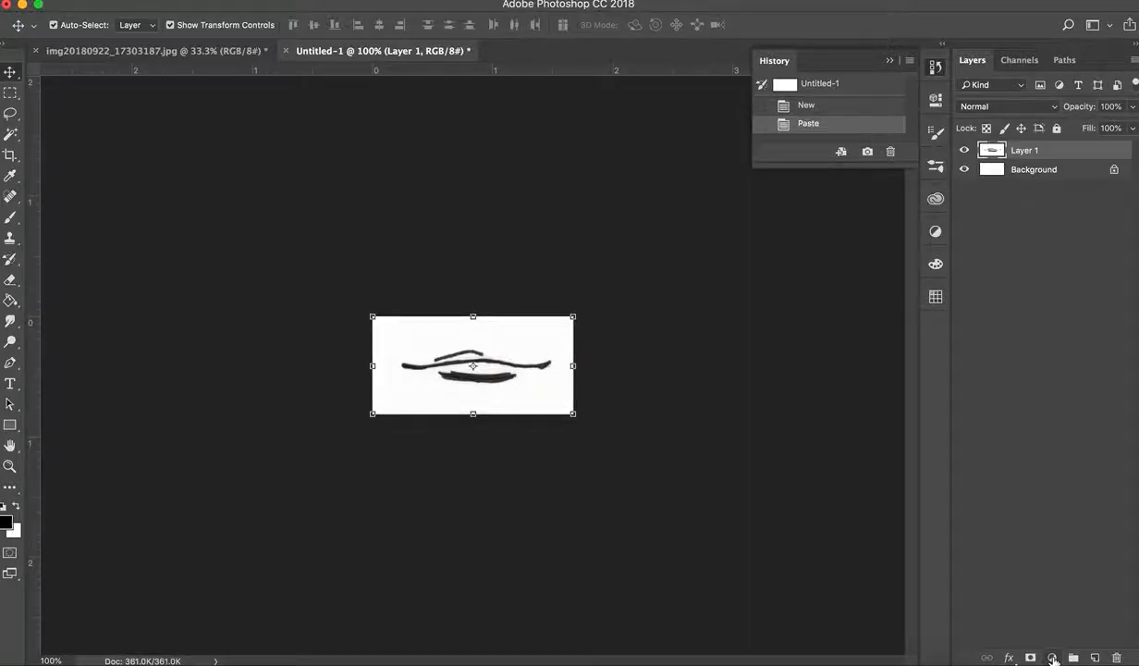
{"action": "left_click", "coordinate": [1053, 658]}
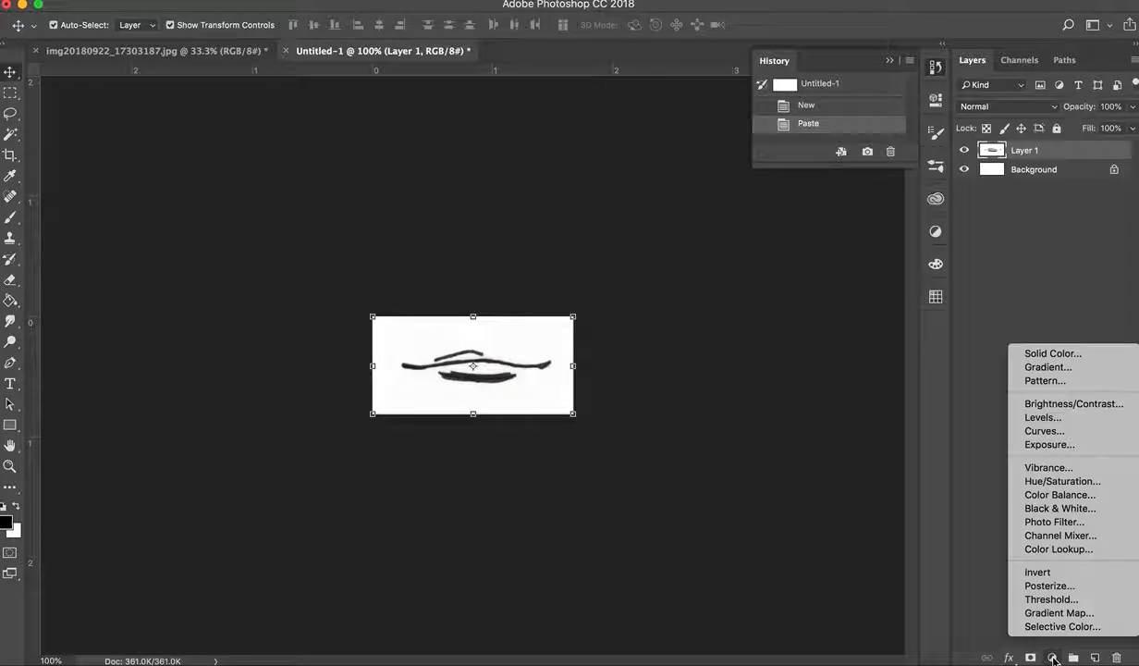
{"action": "left_click", "coordinate": [1052, 600]}
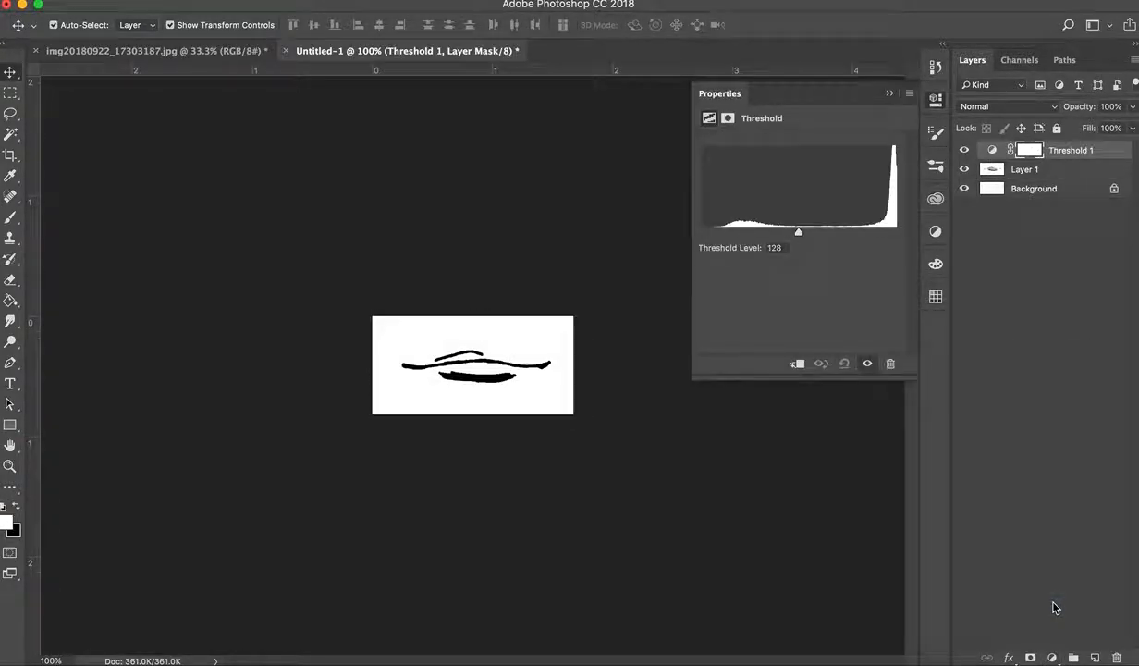
{"action": "mouse_move", "coordinate": [792, 235]}
{"action": "left_mouse_down"}
{"action": "mouse_move", "coordinate": [780, 235]}
{"action": "mouse_move", "coordinate": [809, 231]}
{"action": "left_mouse_up"}
{"action": "left_click", "coordinate": [890, 96]}
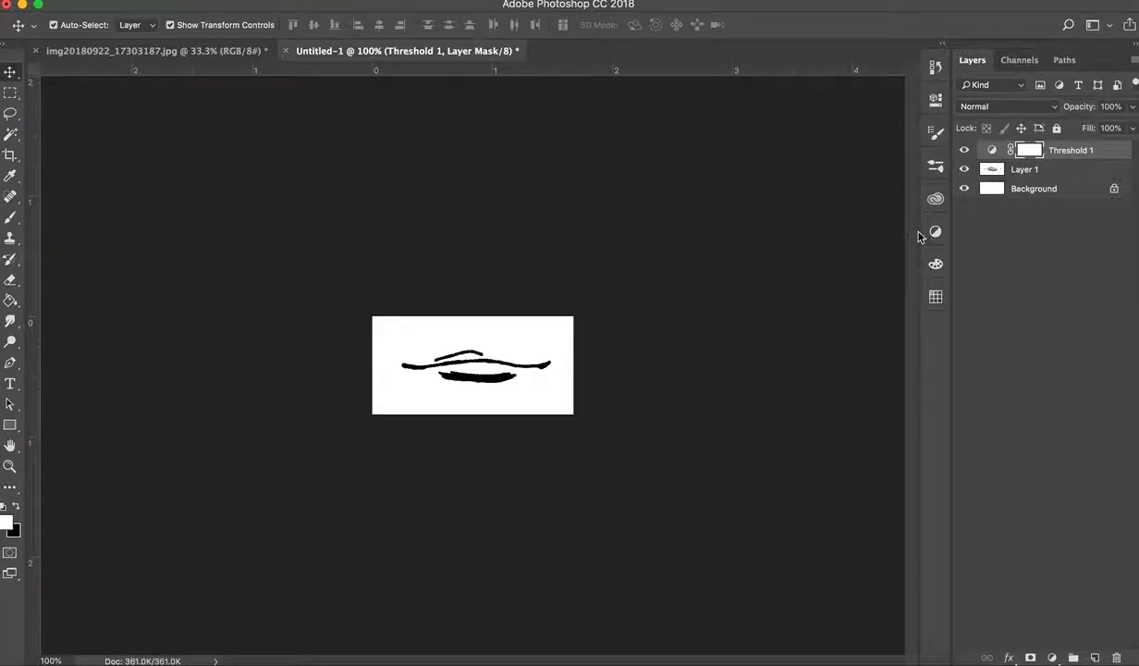
- Compare the mouth drawing with and without the Threshold adjustment
{"action": "left_click", "coordinate": [1045, 226]}
{"action": "left_click", "coordinate": [1041, 150]}
{"action": "left_click", "coordinate": [965, 151]}
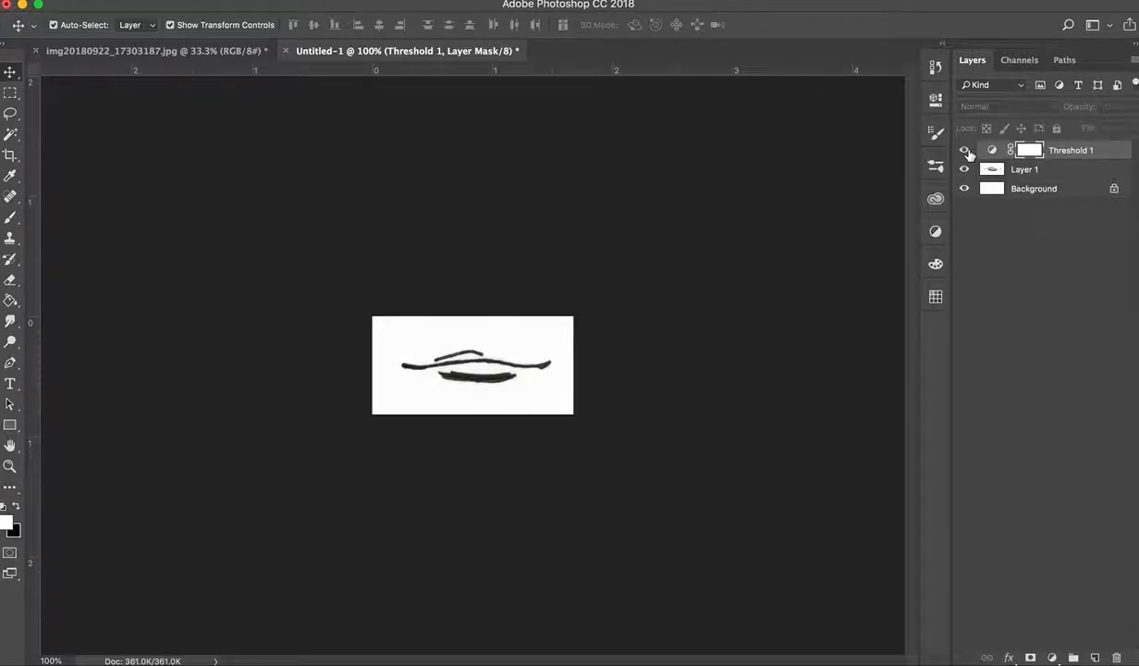
{"action": "left_click", "coordinate": [964, 150]}
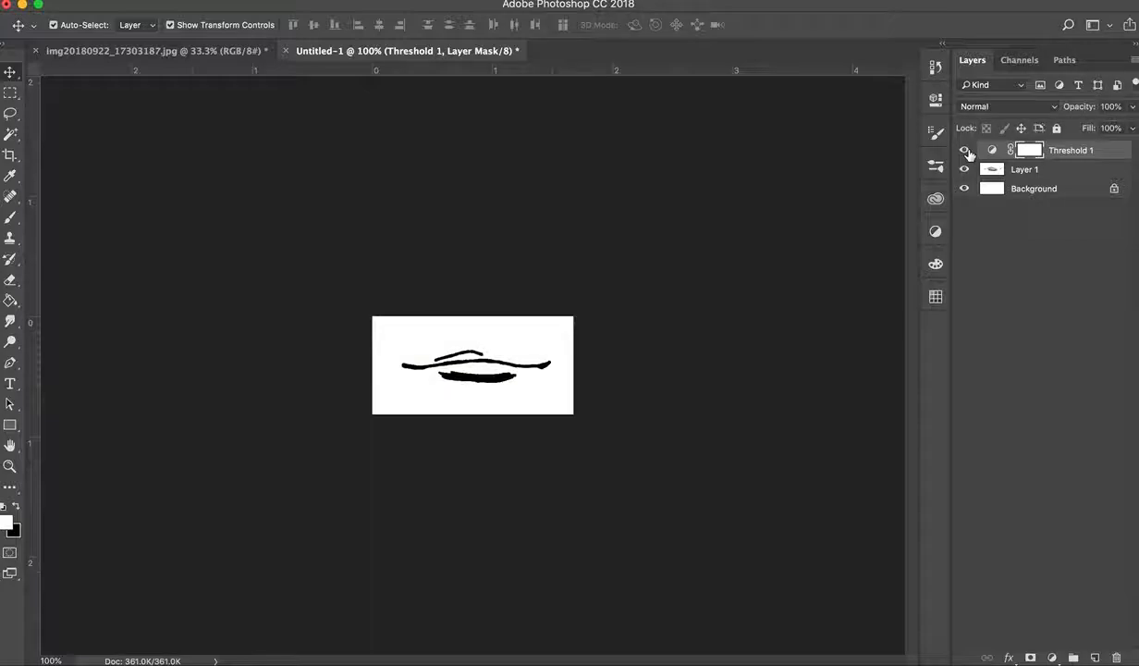
- Flatten the Threshold adjustment, mouth drawing and white background into a single layer
{"action": "left_click", "coordinate": [1049, 176]}
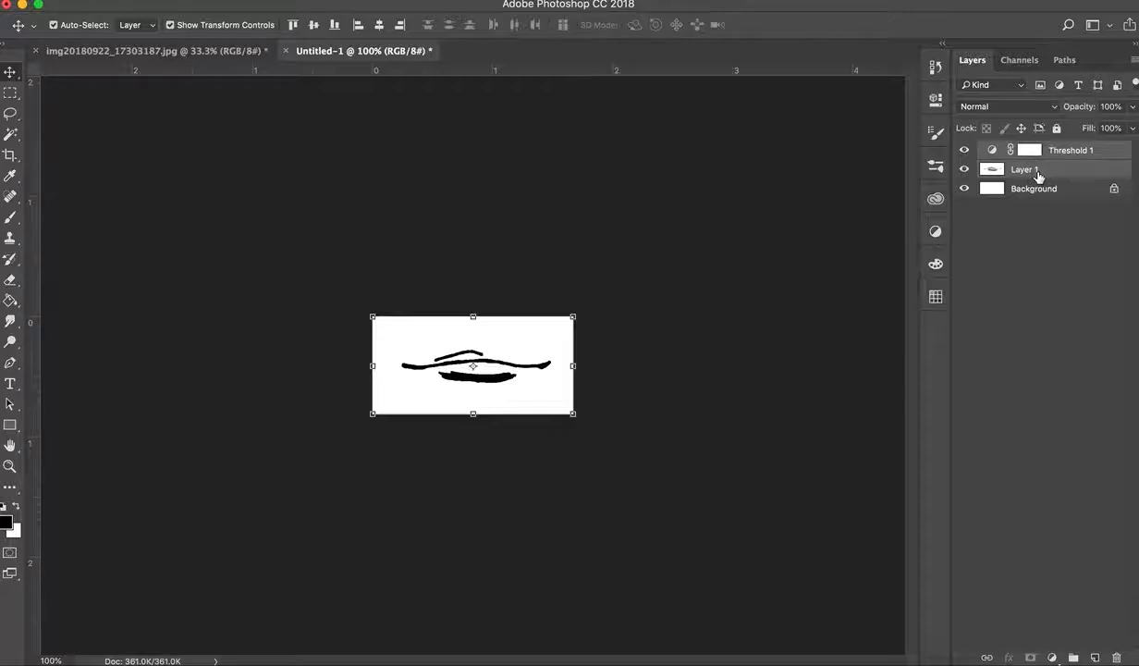
{"action": "left_click", "coordinate": [1035, 227]}
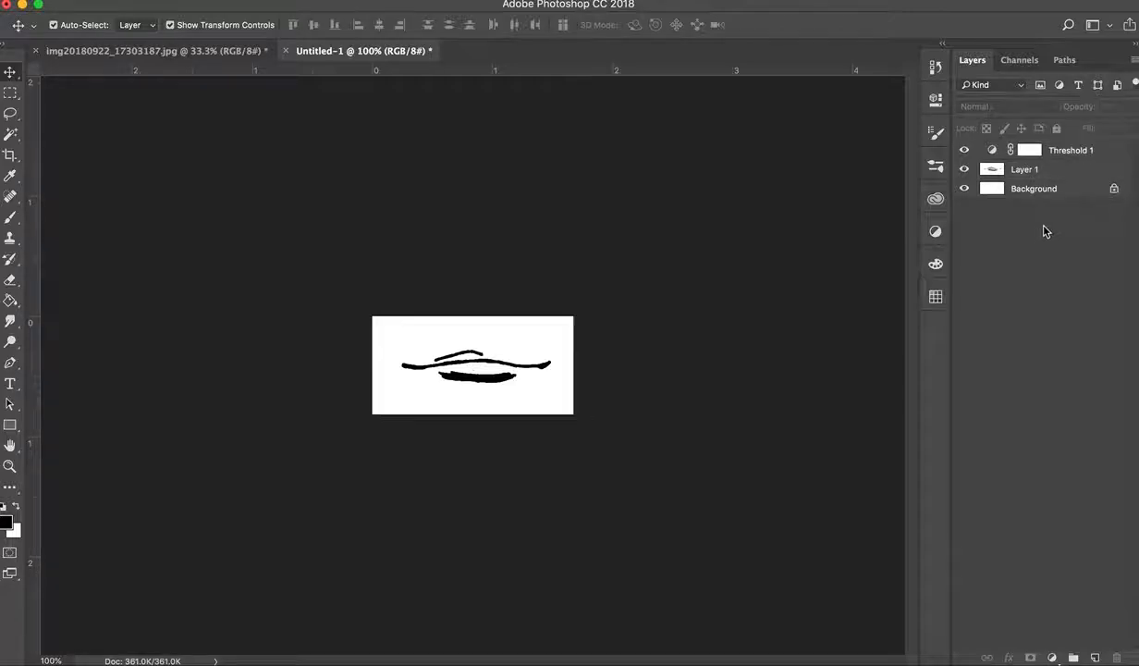
{"action": "left_click", "coordinate": [1135, 63]}
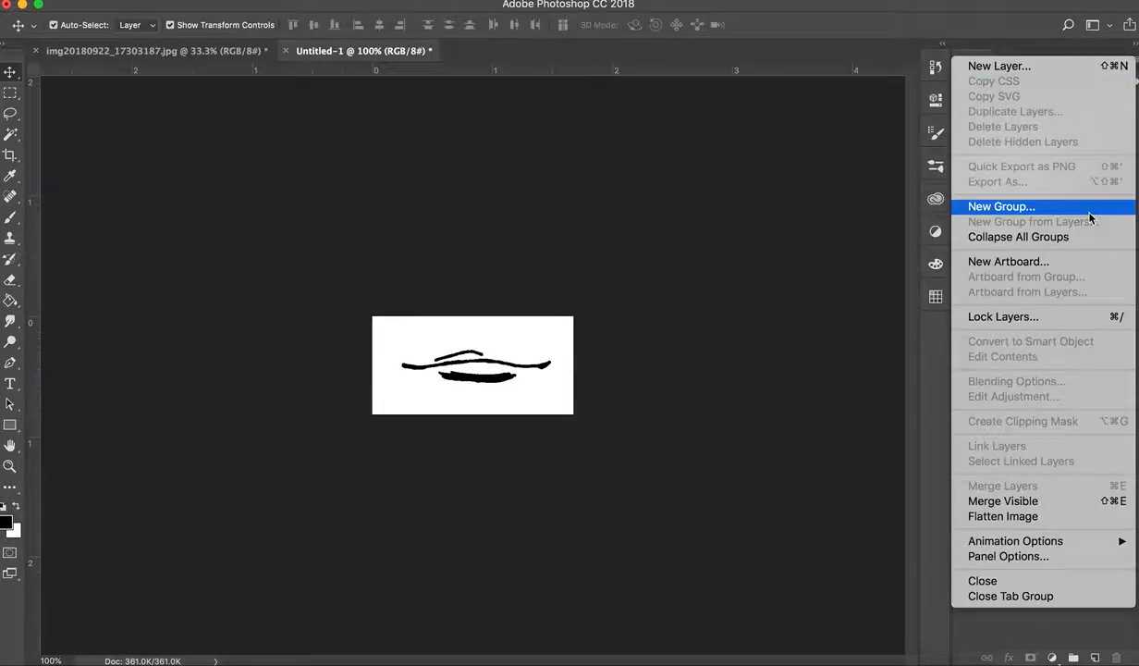
{"action": "left_click", "coordinate": [937, 484]}
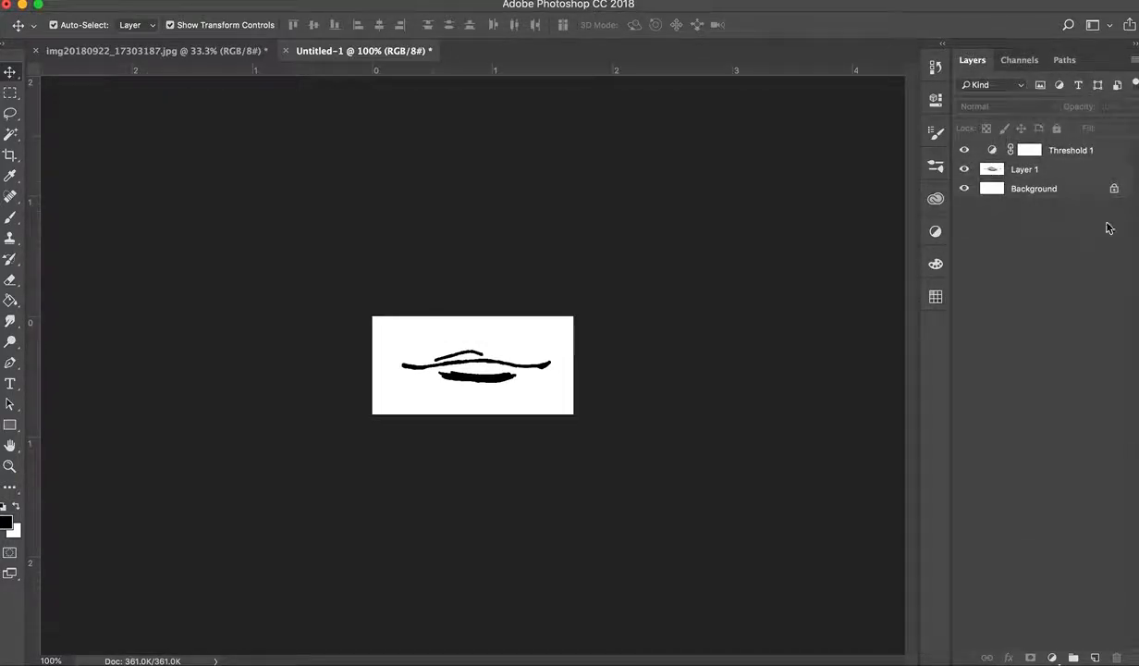
{"action": "left_click", "coordinate": [1135, 63]}
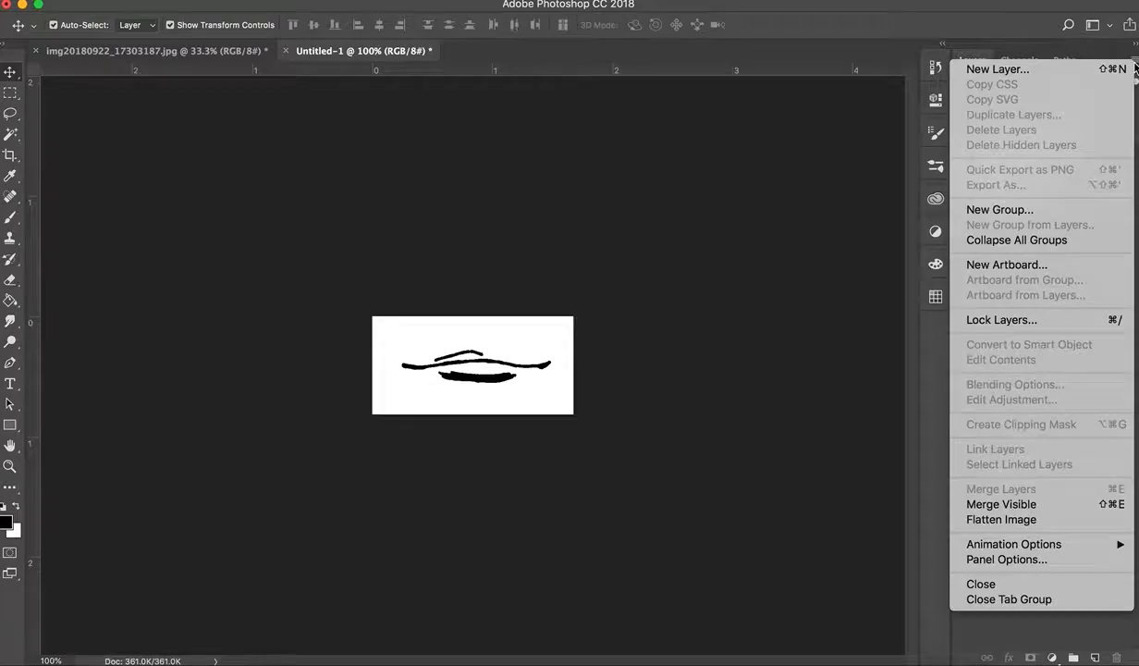
{"action": "left_click", "coordinate": [1003, 519]}
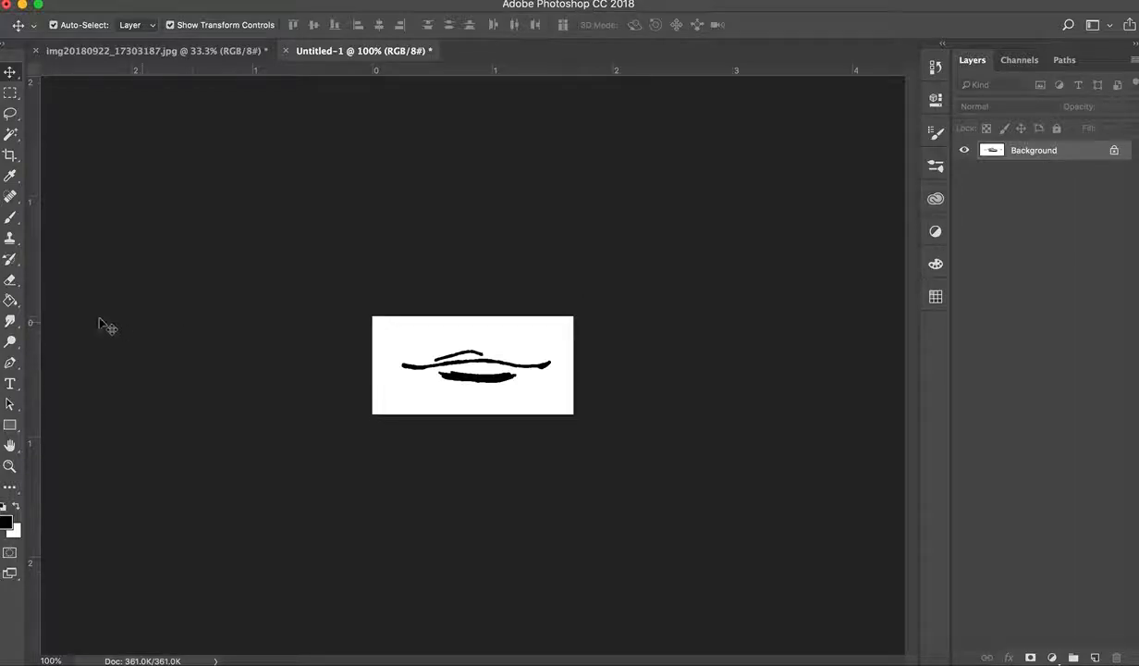
- Select the white area around the mouth drawing with the Magic Wand
{"action": "mouse_move", "coordinate": [11, 133]}
{"action": "left_mouse_down"}
{"action": "mouse_move", "coordinate": [51, 130]}
{"action": "mouse_move", "coordinate": [13, 135]}
{"action": "mouse_move", "coordinate": [70, 150]}
{"action": "left_mouse_up"}
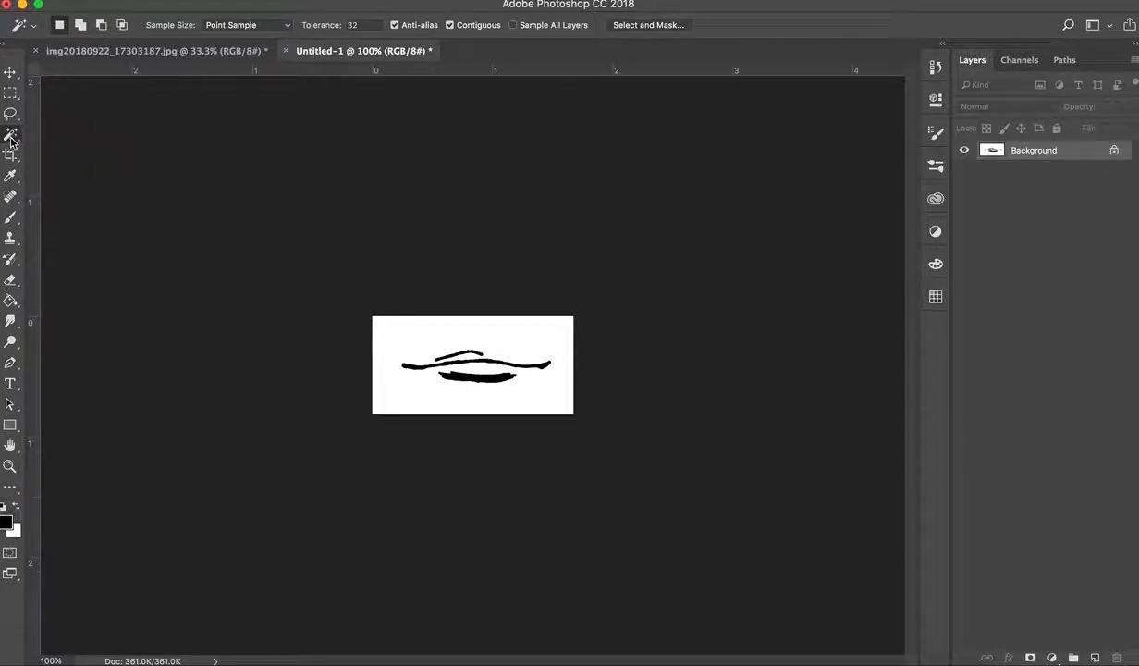
{"action": "left_click", "coordinate": [396, 338]}
{"action": "key", "text": "shift+BackSpace"}
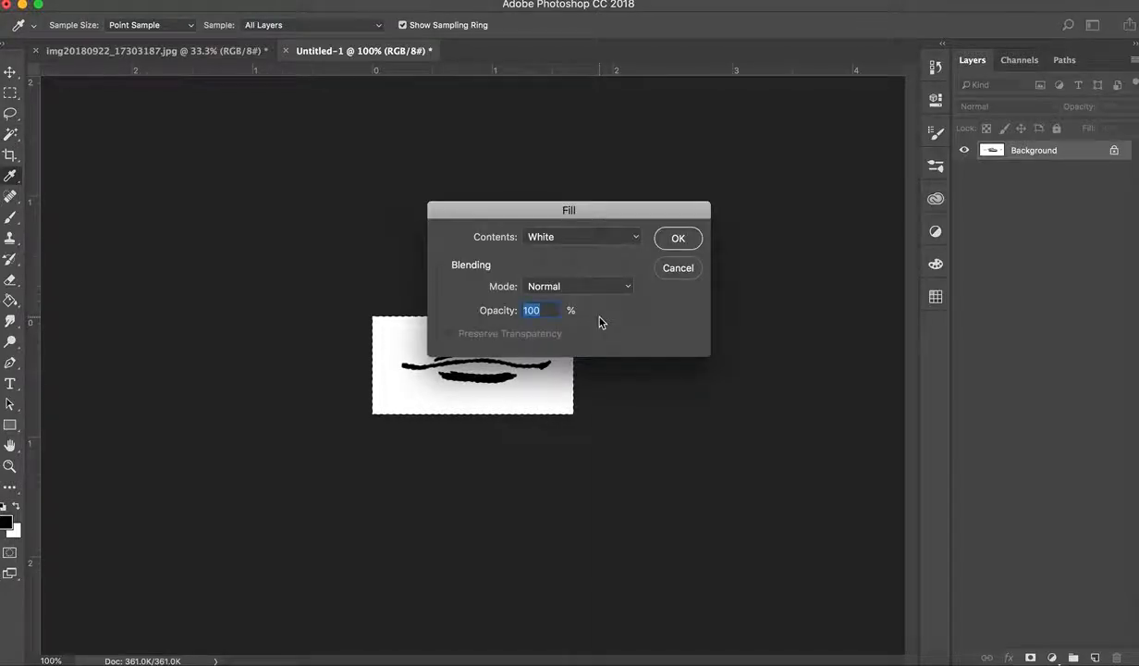
{"action": "left_click", "coordinate": [669, 271]}
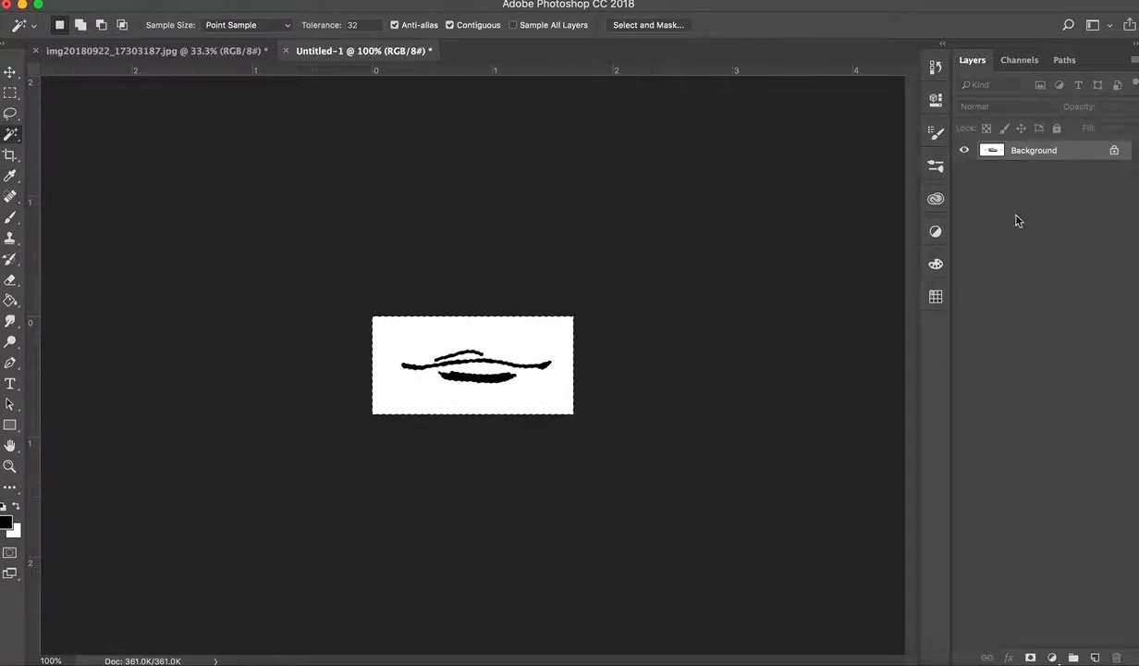
- Convert the locked Background into a regular layer and delete the selected white area around the mouth
{"action": "double_click", "coordinate": [1043, 152]}
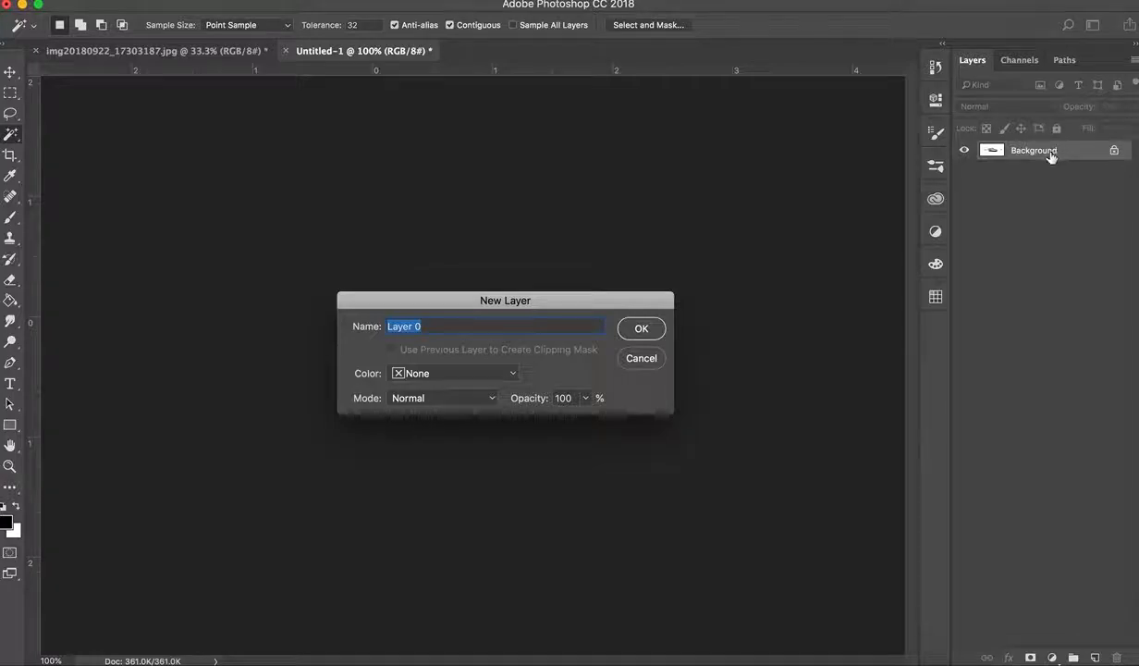
{"action": "left_click", "coordinate": [642, 329]}
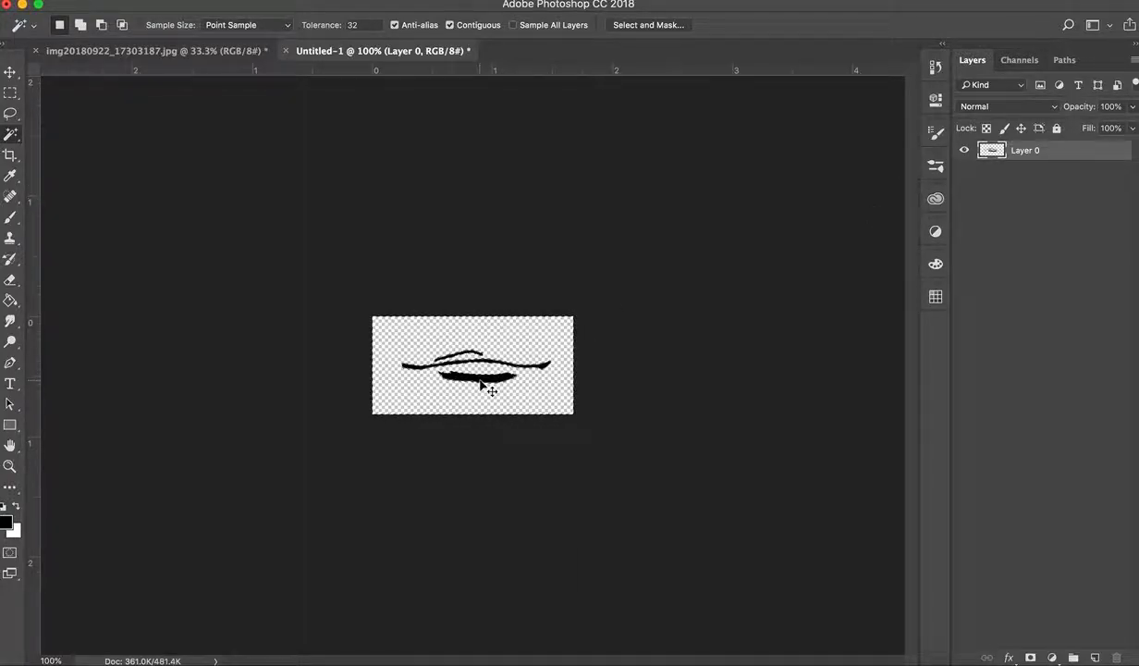
{"action": "key", "text": "super+equal"}
{"action": "key", "text": "super+equal"}
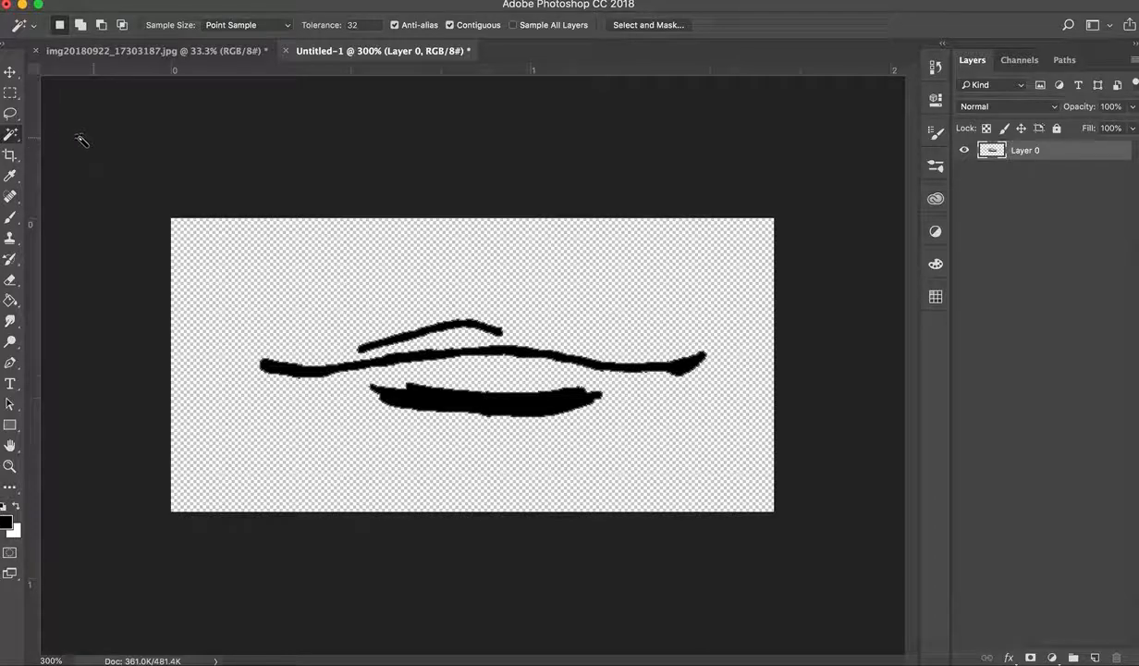
- Save the isolated mouth drawing as Neutral 01.psd in Photoshop format in the character animation folder
{"action": "left_click", "coordinate": [10, 72]}
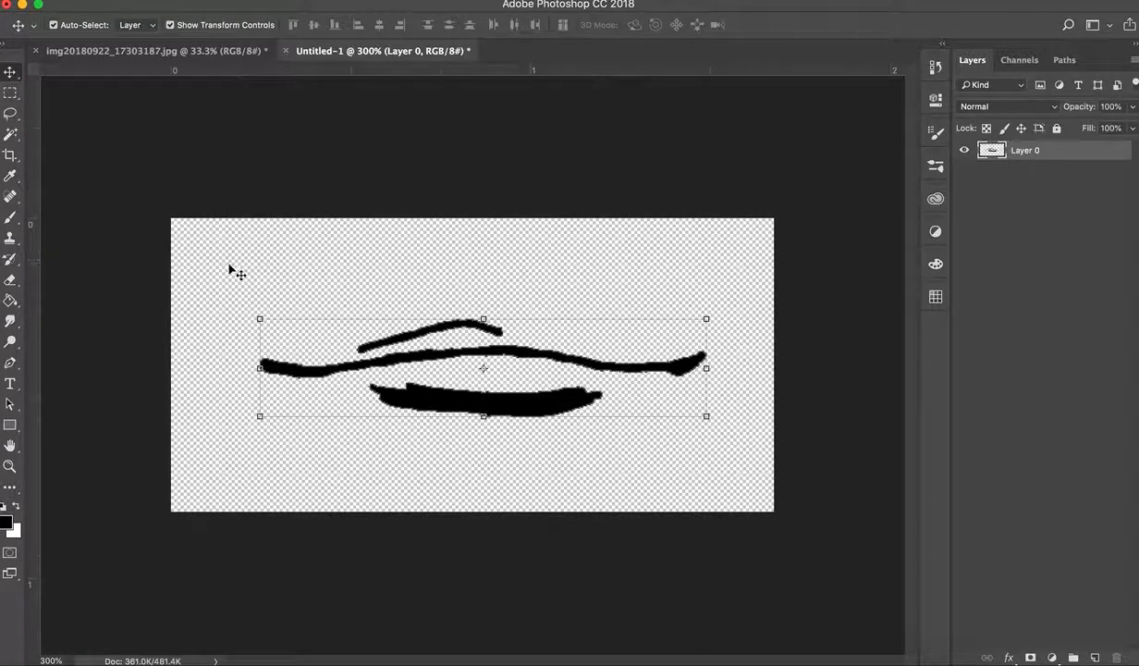
{"action": "left_click", "coordinate": [144, 281]}
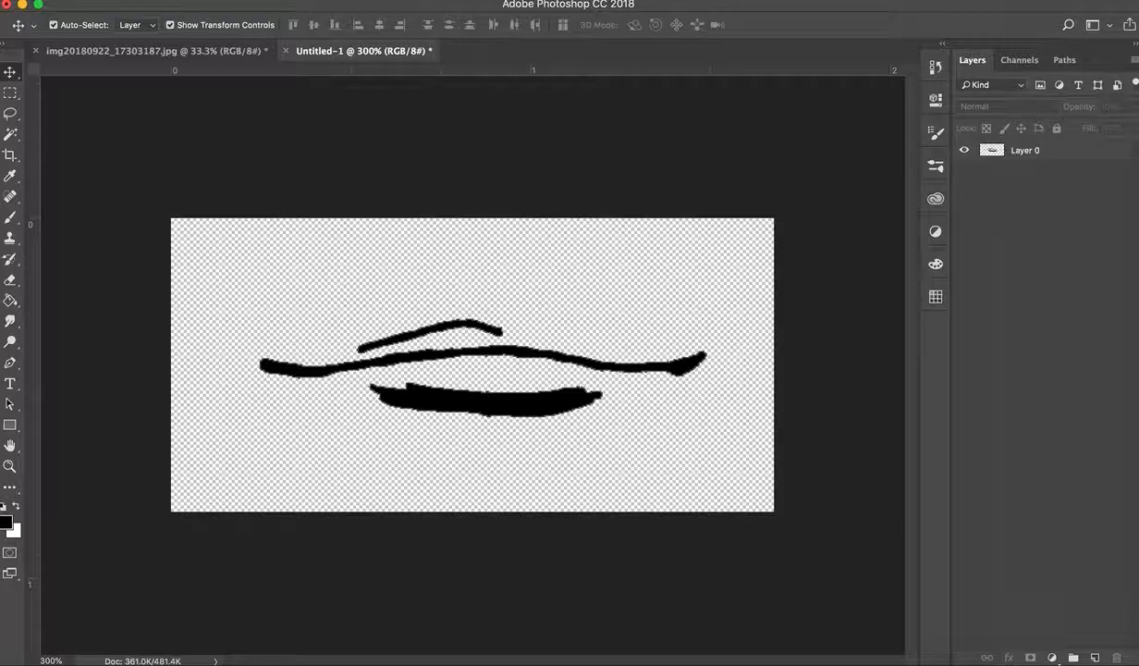
{"action": "left_click", "coordinate": [139, 0]}
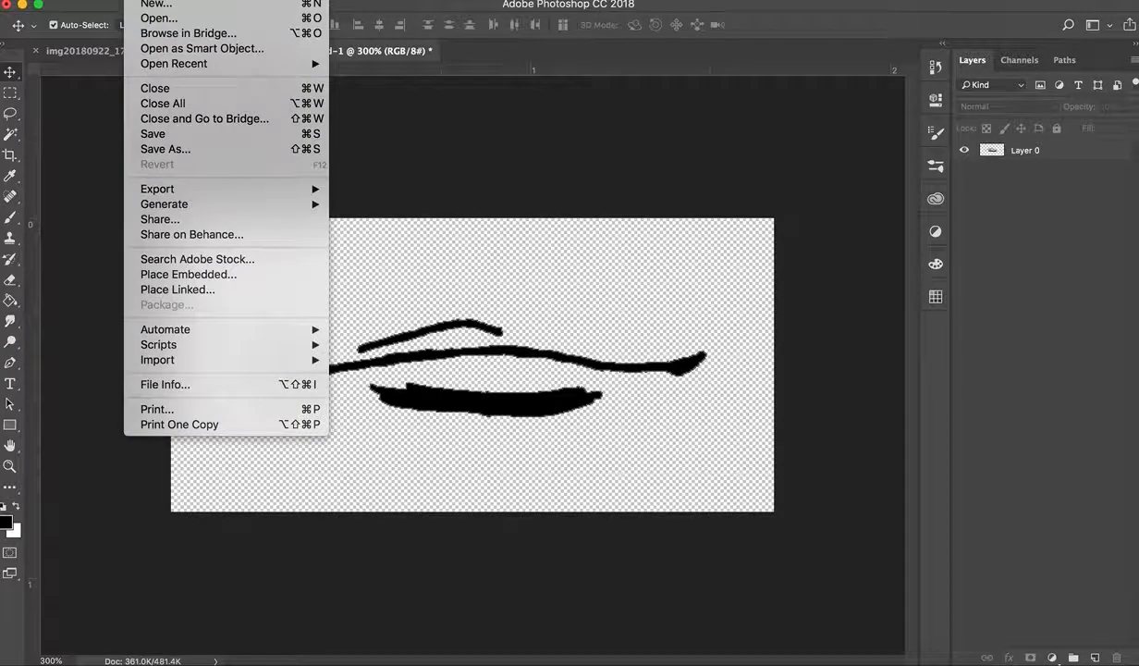
{"action": "left_click", "coordinate": [171, 150]}
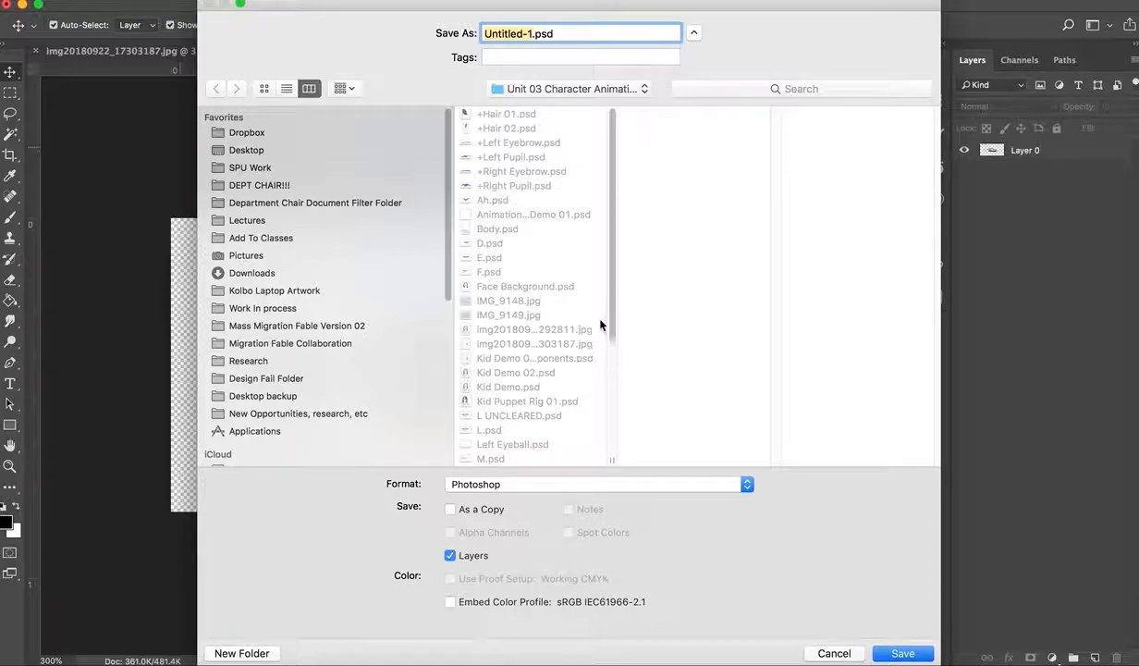
{"action": "scroll", "coordinate": [572, 308], "scroll_direction": "down", "scroll_amount": 3}
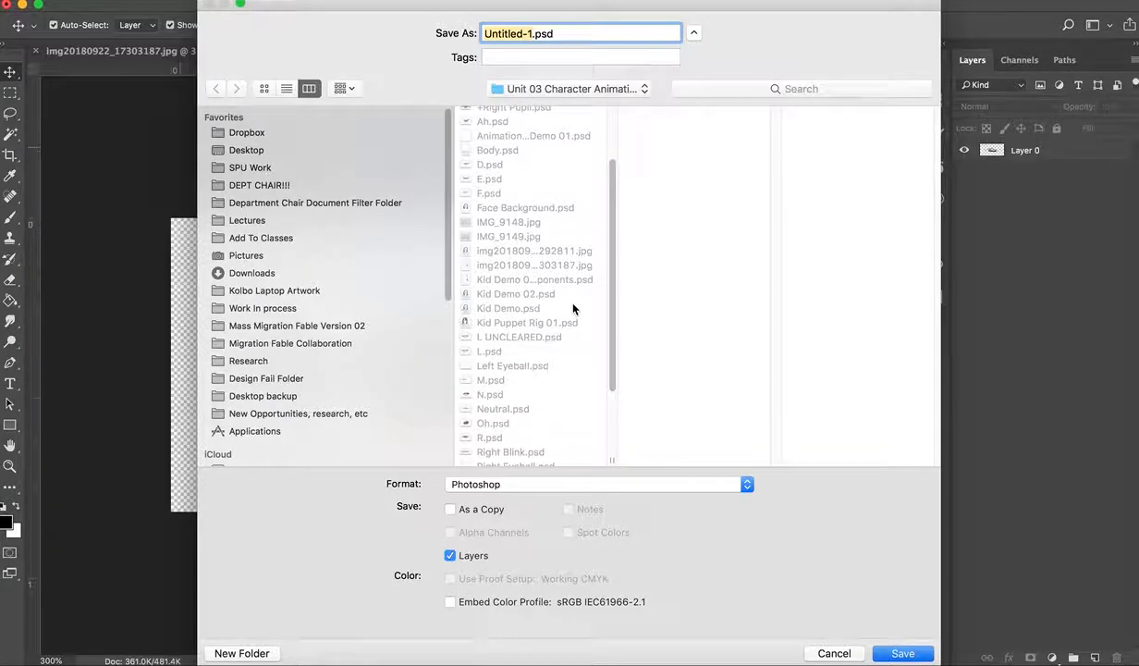
{"action": "left_click", "coordinate": [495, 413]}
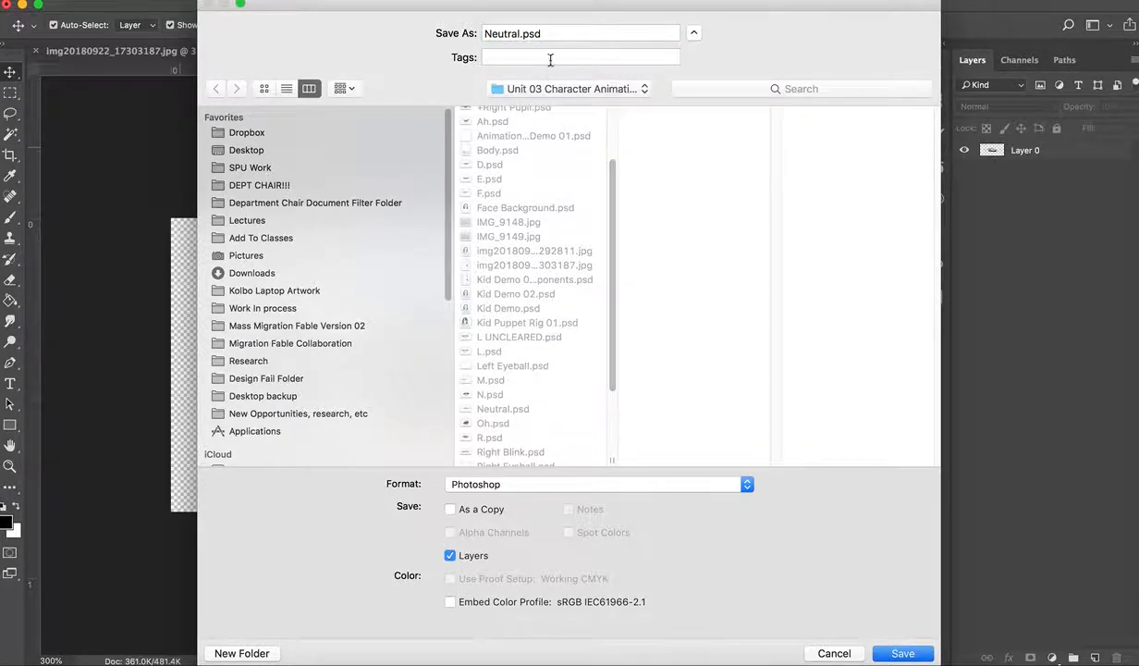
{"action": "left_click", "coordinate": [522, 33]}
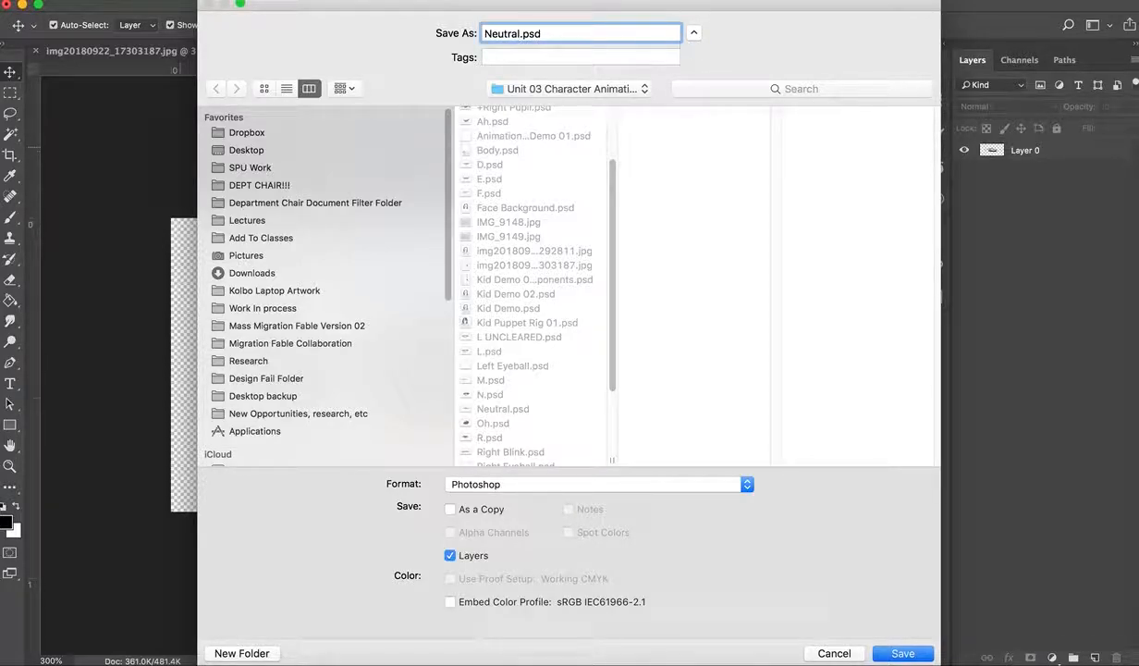
{"action": "type", "text": "01"}
{"action": "left_click", "coordinate": [896, 649]}
{"action": "left_click", "coordinate": [745, 267]}
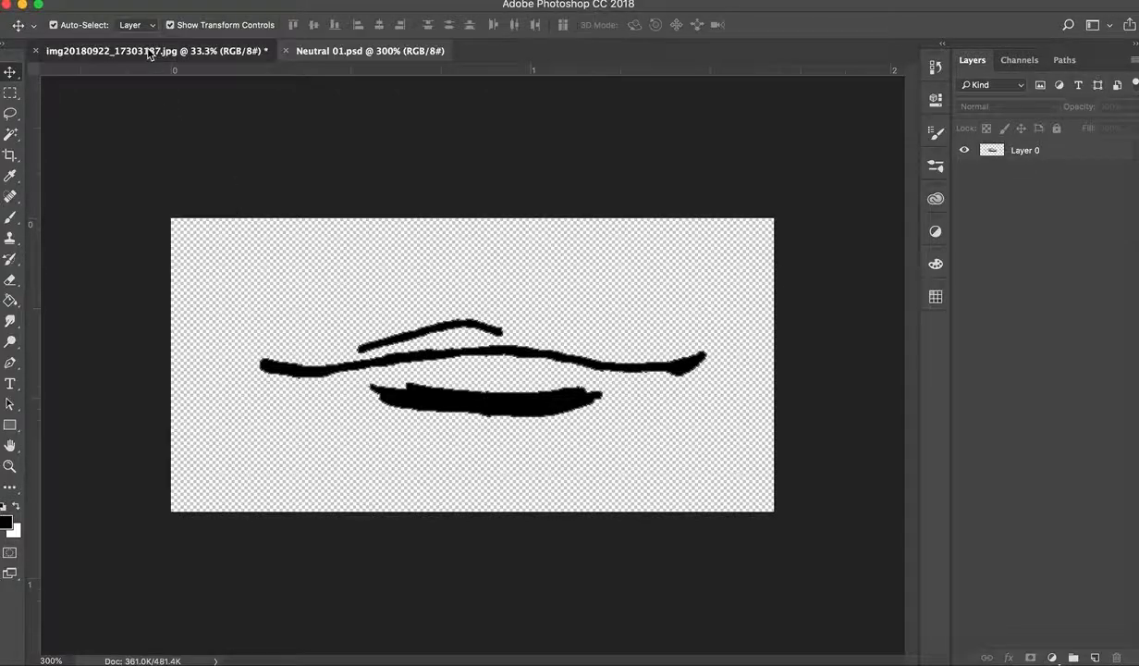
- Return to the scanned mouth sheet and open Face Background.psd from the character animation folder
{"action": "left_click", "coordinate": [226, 49]}
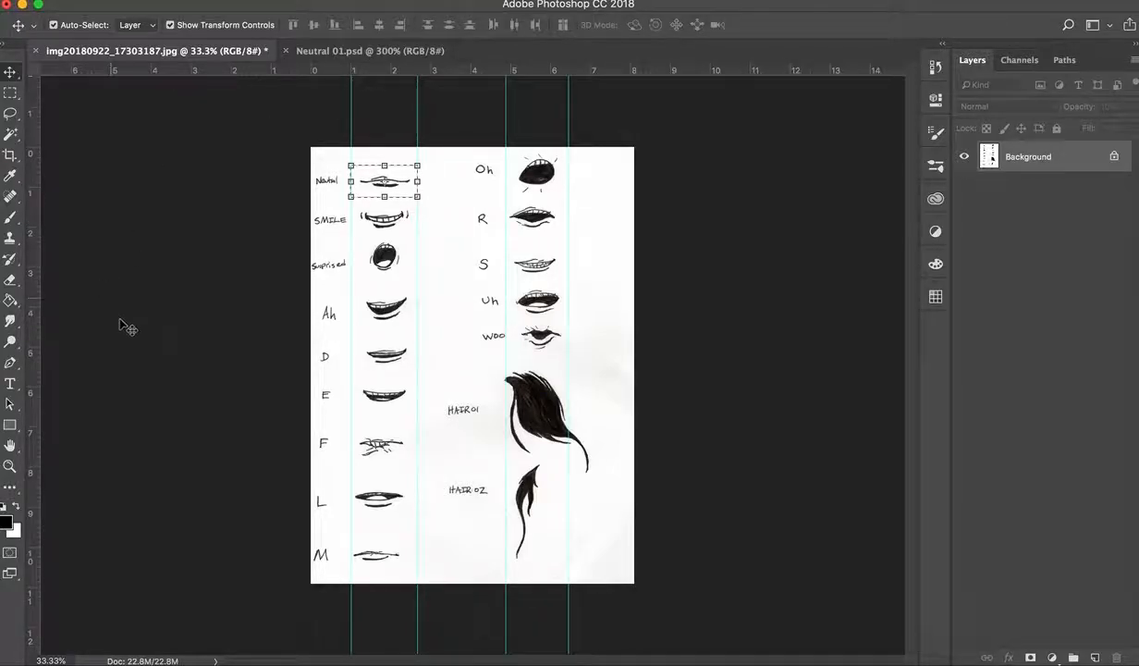
{"action": "left_click", "coordinate": [134, 1]}
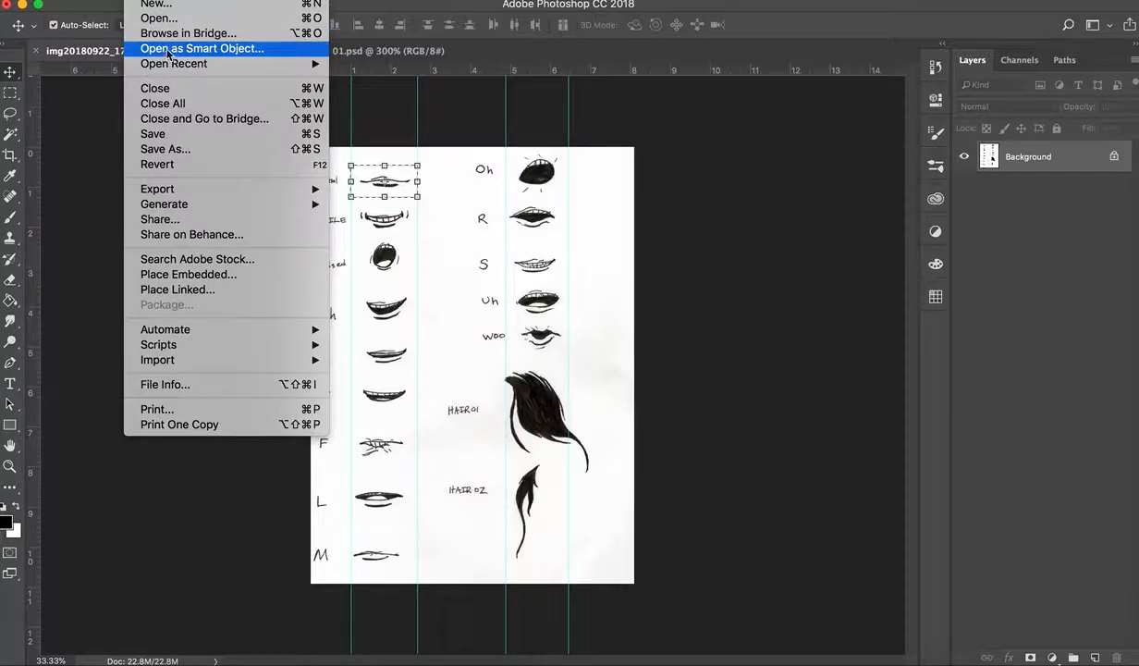
{"action": "left_click", "coordinate": [159, 17]}
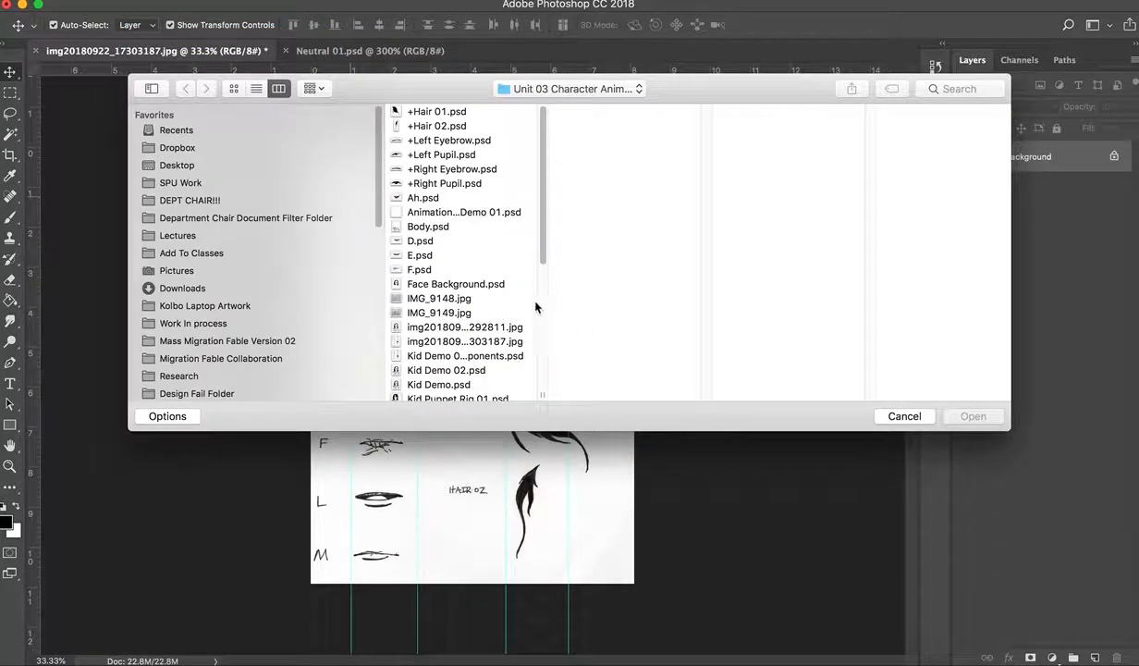
{"action": "left_click", "coordinate": [453, 285]}
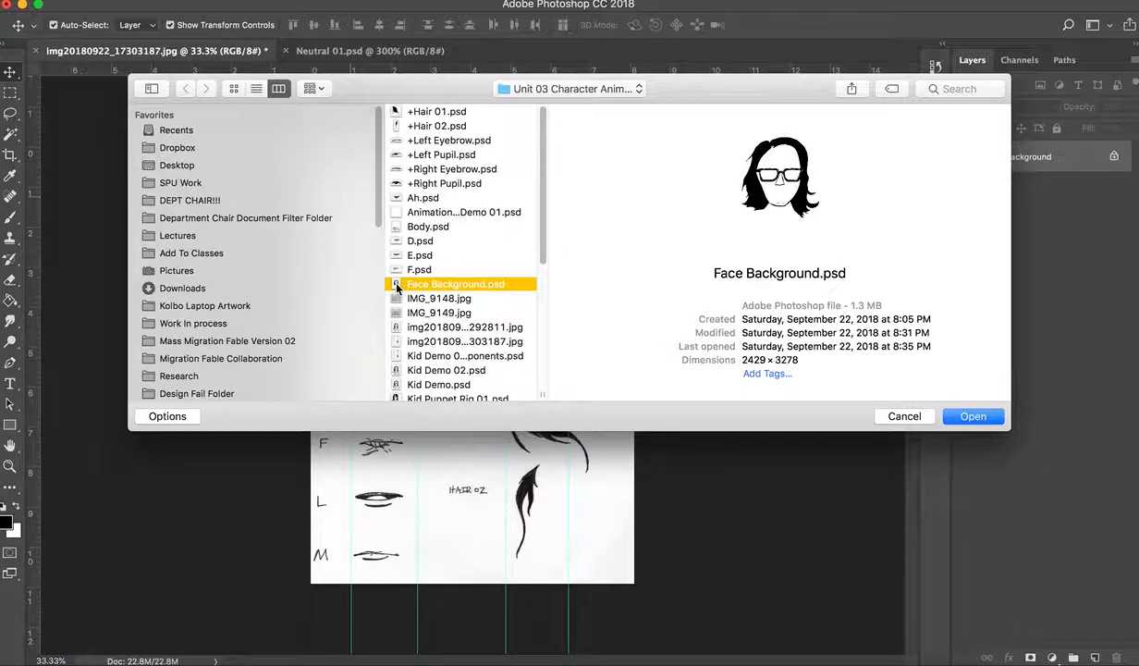
{"action": "key", "text": "Return"}
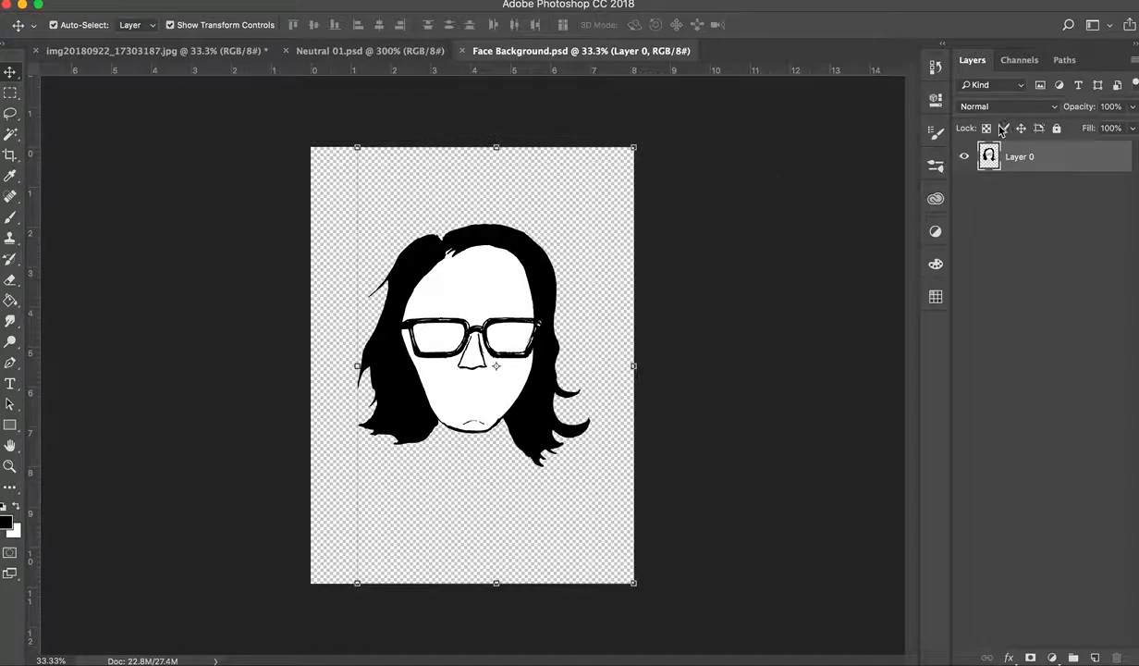
{"action": "left_click", "coordinate": [1042, 209]}
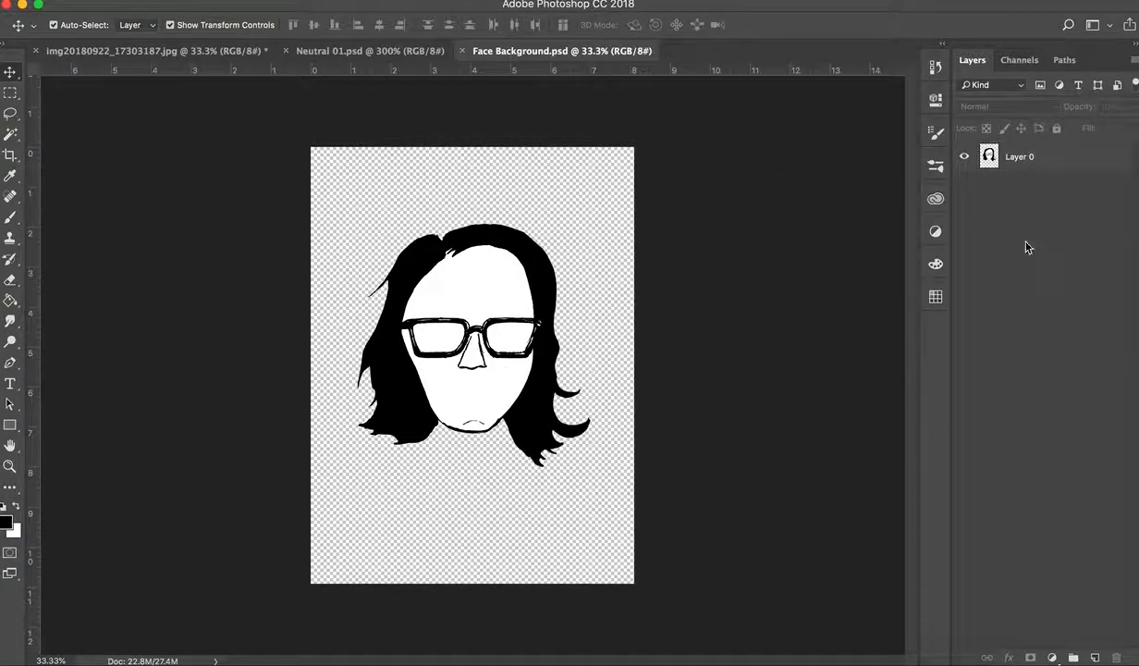
- Scribble black Brush strokes on Layer 0 in the transparent area above and beside the hair
{"action": "left_click", "coordinate": [10, 217]}
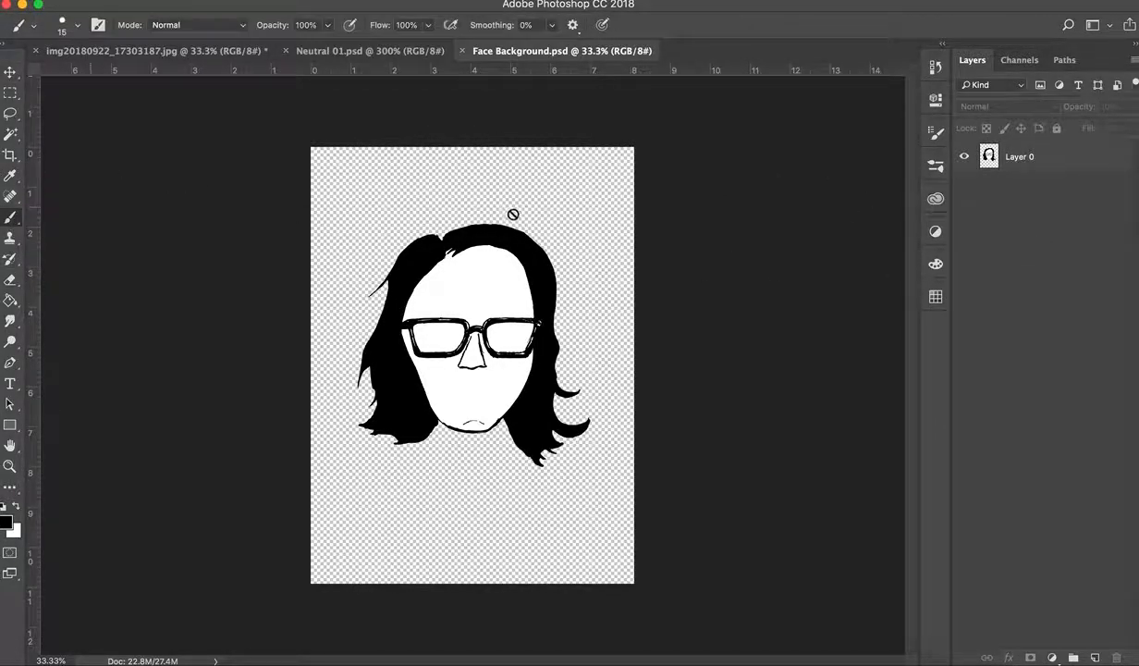
{"action": "left_click", "coordinate": [1027, 158]}
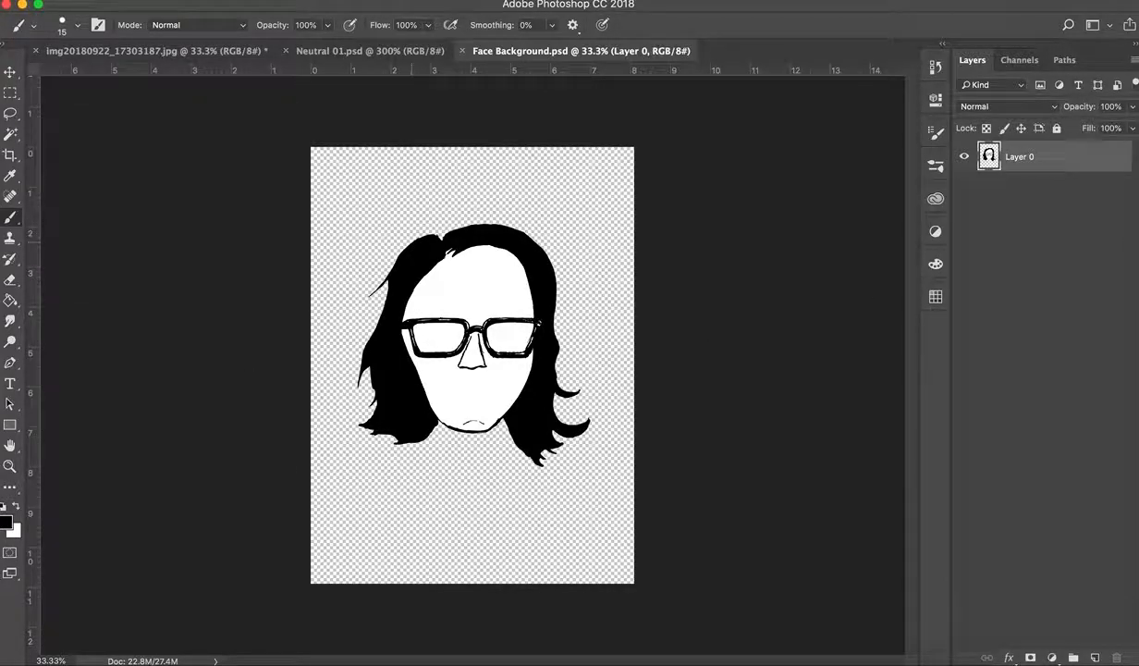
{"action": "mouse_move", "coordinate": [545, 238]}
{"action": "left_mouse_down"}
{"action": "mouse_move", "coordinate": [589, 211]}
{"action": "mouse_move", "coordinate": [598, 235]}
{"action": "mouse_move", "coordinate": [608, 205]}
{"action": "mouse_move", "coordinate": [560, 236]}
{"action": "mouse_move", "coordinate": [609, 178]}
{"action": "mouse_move", "coordinate": [560, 175]}
{"action": "mouse_move", "coordinate": [590, 207]}
{"action": "left_mouse_up"}
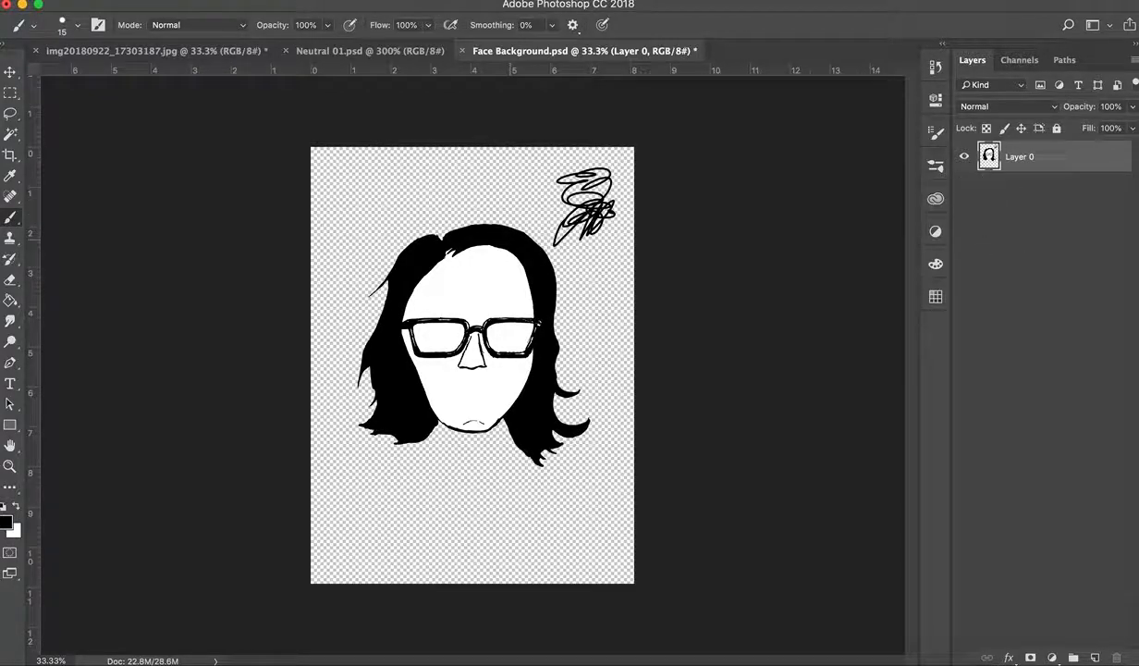
- Lasso the scribble beside the head, delete it from the layer and save the face file
{"action": "key", "text": "l"}
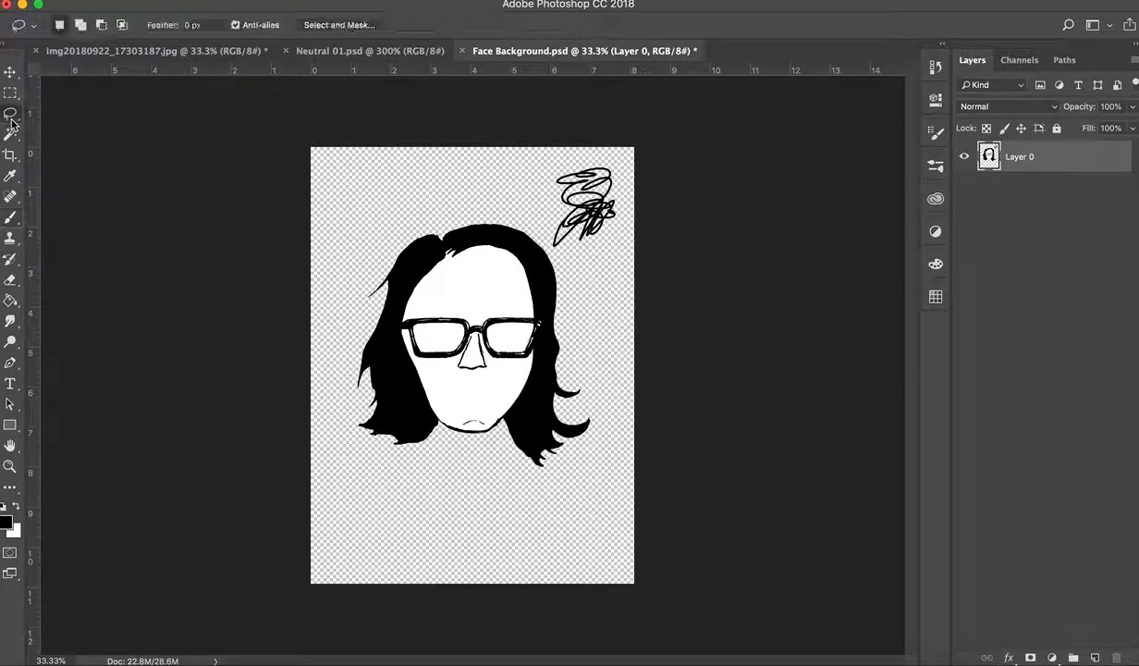
{"action": "mouse_move", "coordinate": [544, 168]}
{"action": "left_mouse_down"}
{"action": "mouse_move", "coordinate": [556, 256]}
{"action": "mouse_move", "coordinate": [603, 258]}
{"action": "mouse_move", "coordinate": [631, 233]}
{"action": "mouse_move", "coordinate": [636, 186]}
{"action": "mouse_move", "coordinate": [620, 159]}
{"action": "mouse_move", "coordinate": [577, 150]}
{"action": "mouse_move", "coordinate": [547, 172]}
{"action": "left_mouse_up"}
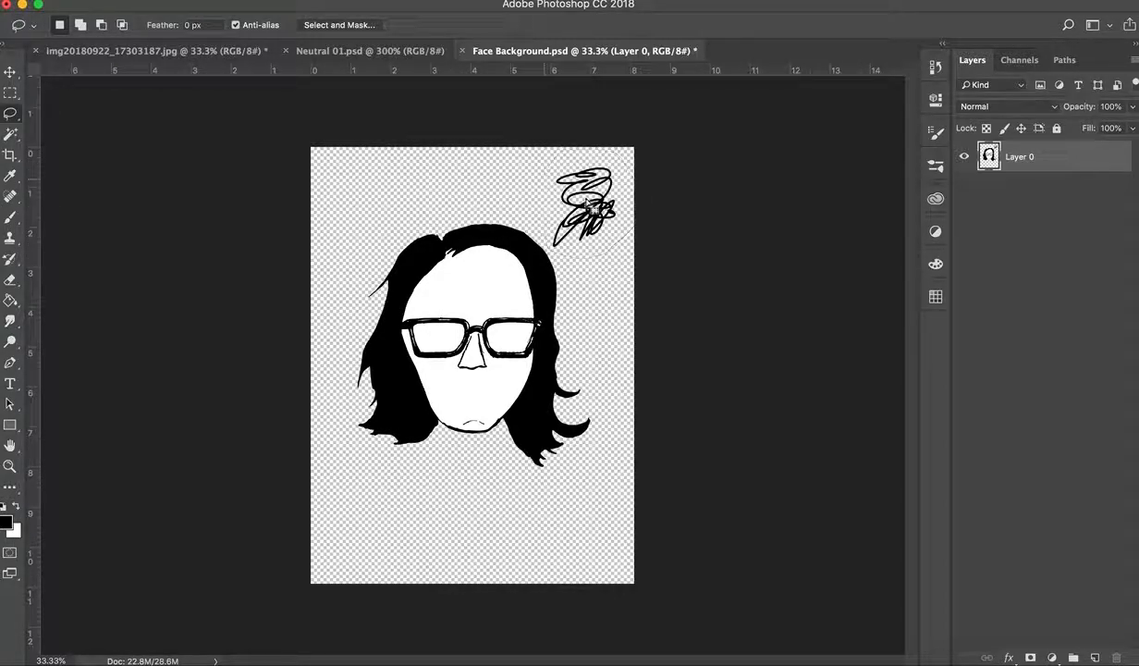
{"action": "key", "text": "Delete"}
{"action": "left_click", "coordinate": [685, 214]}
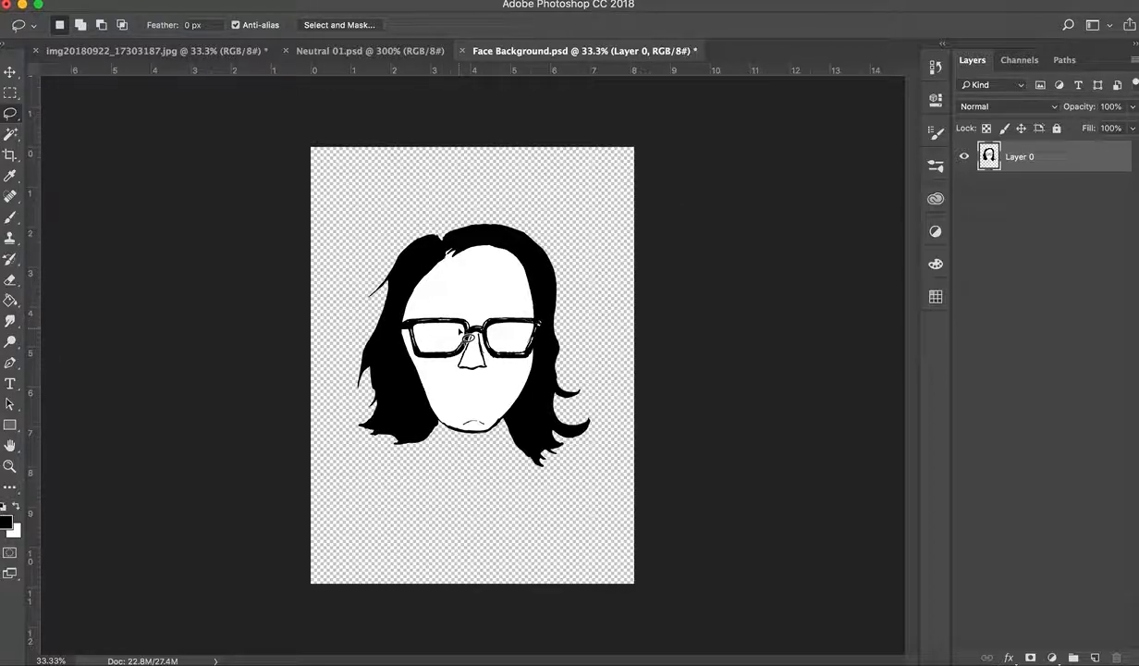
{"action": "key", "text": "super+s"}
{"action": "left_click", "coordinate": [157, 2]}
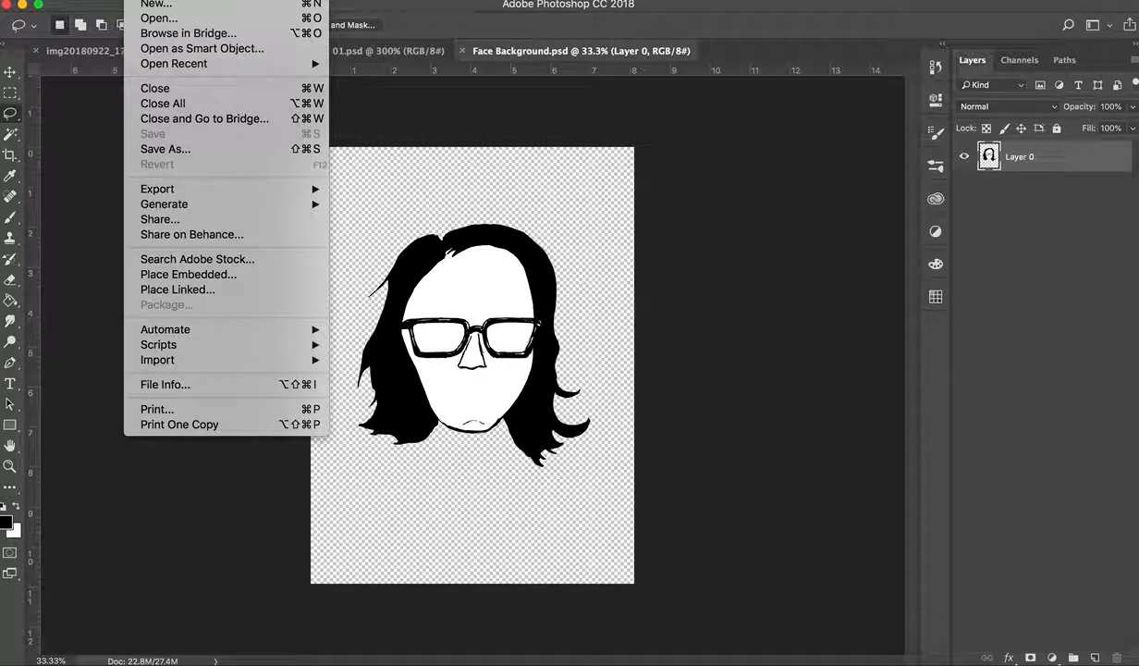
{"action": "left_click", "coordinate": [218, 150]}
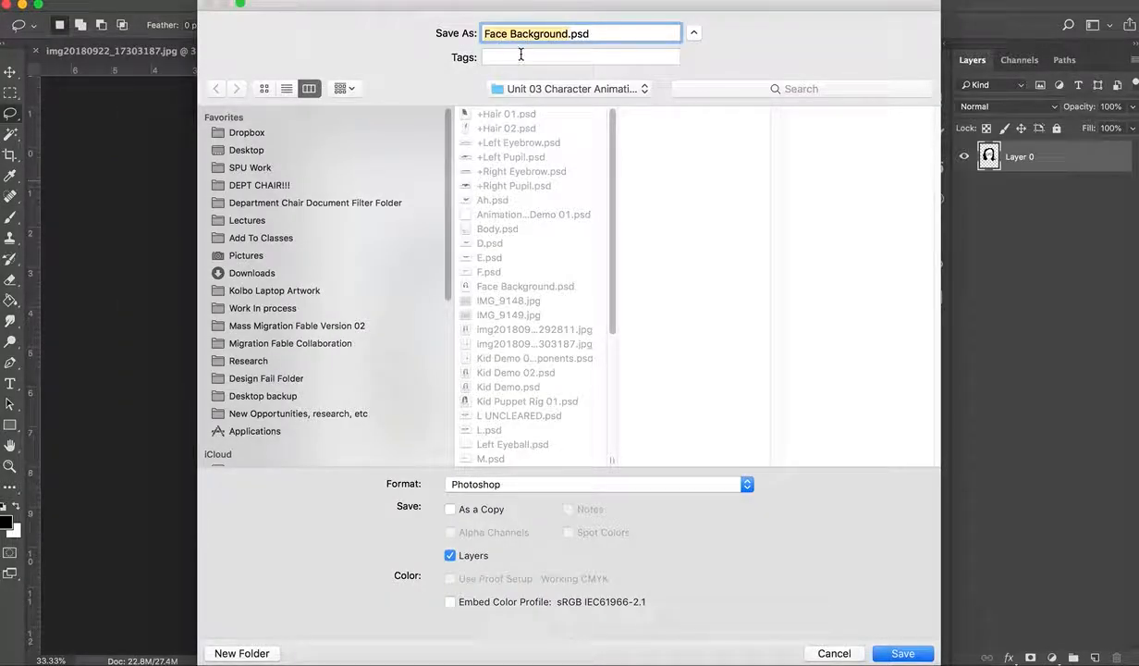
{"action": "left_click", "coordinate": [834, 653]}
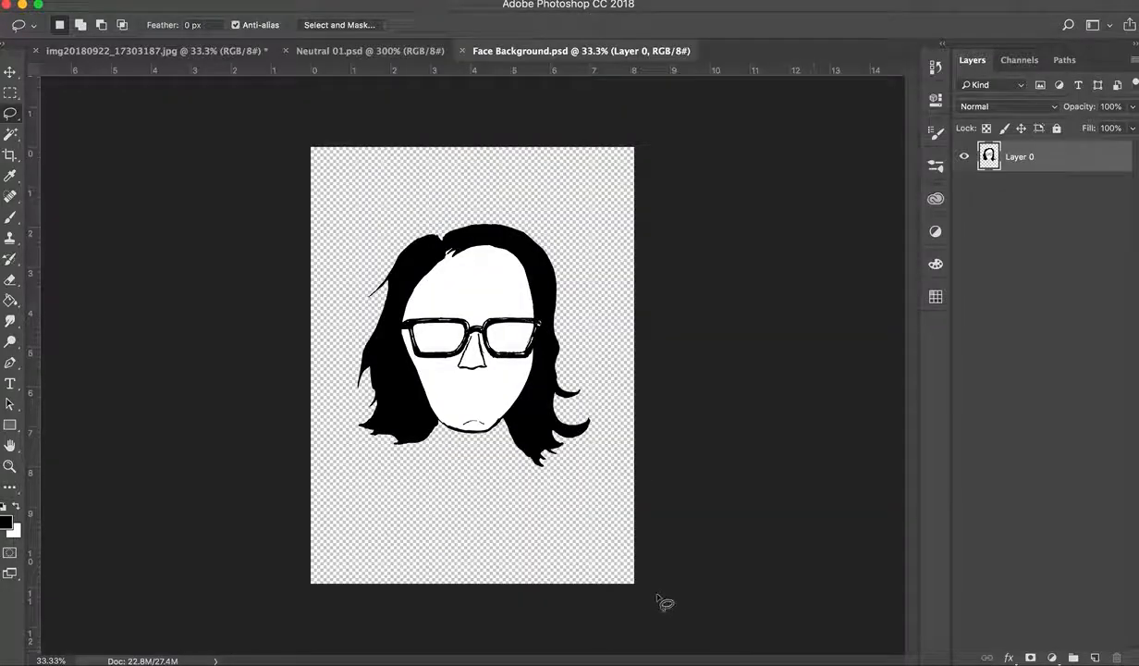